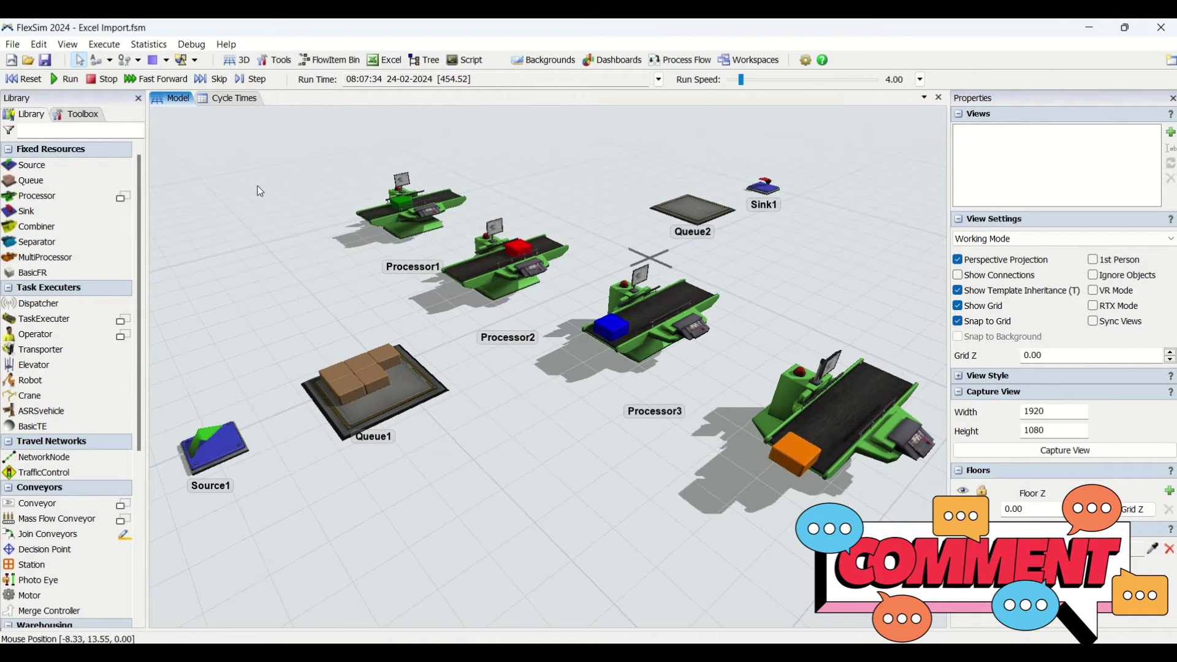
Step: Switch the left panel from the Library to the Toolbox to show the model's tables and tools
left_click(77, 114)
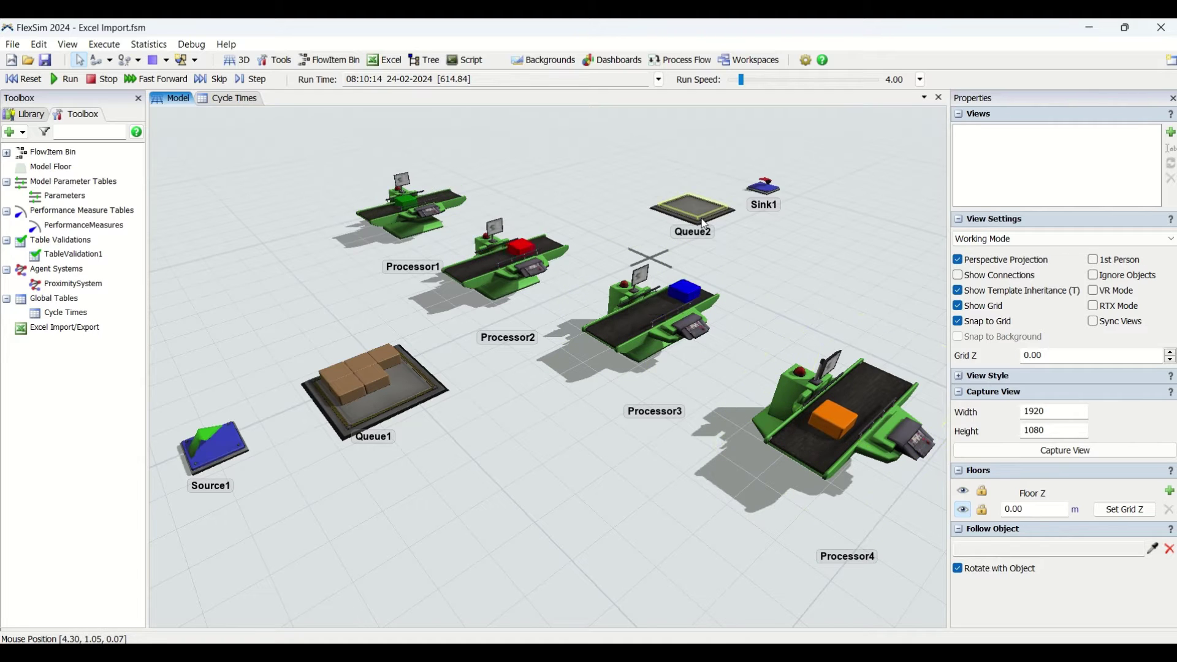
left_click(229, 100)
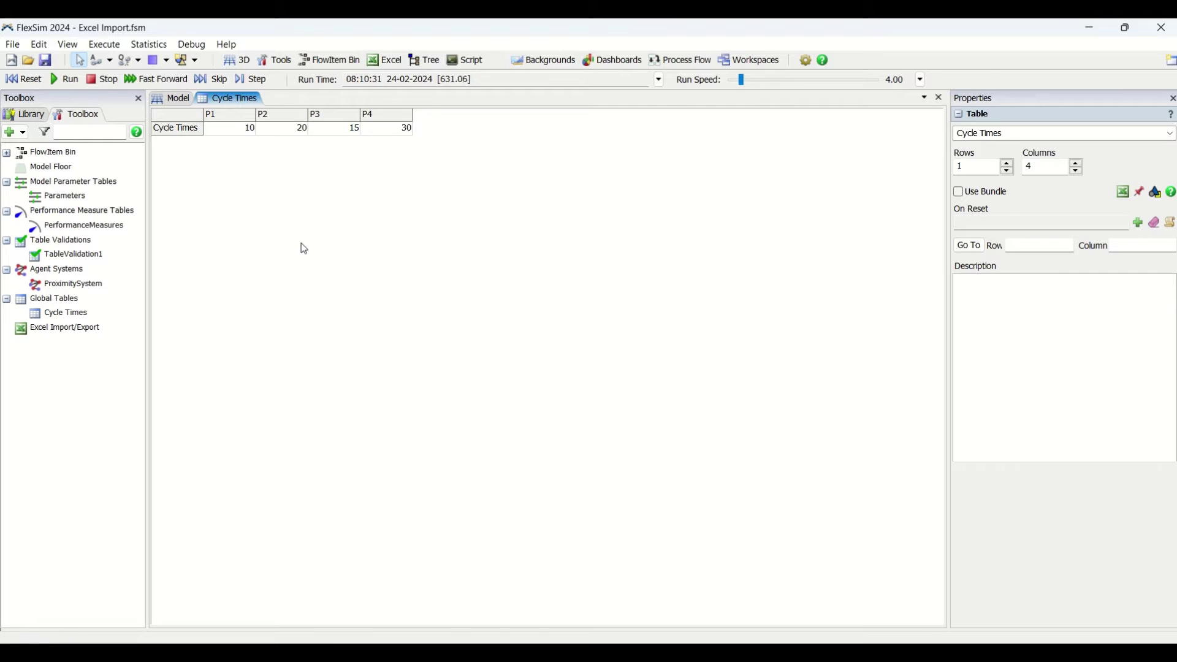
left_click(236, 128)
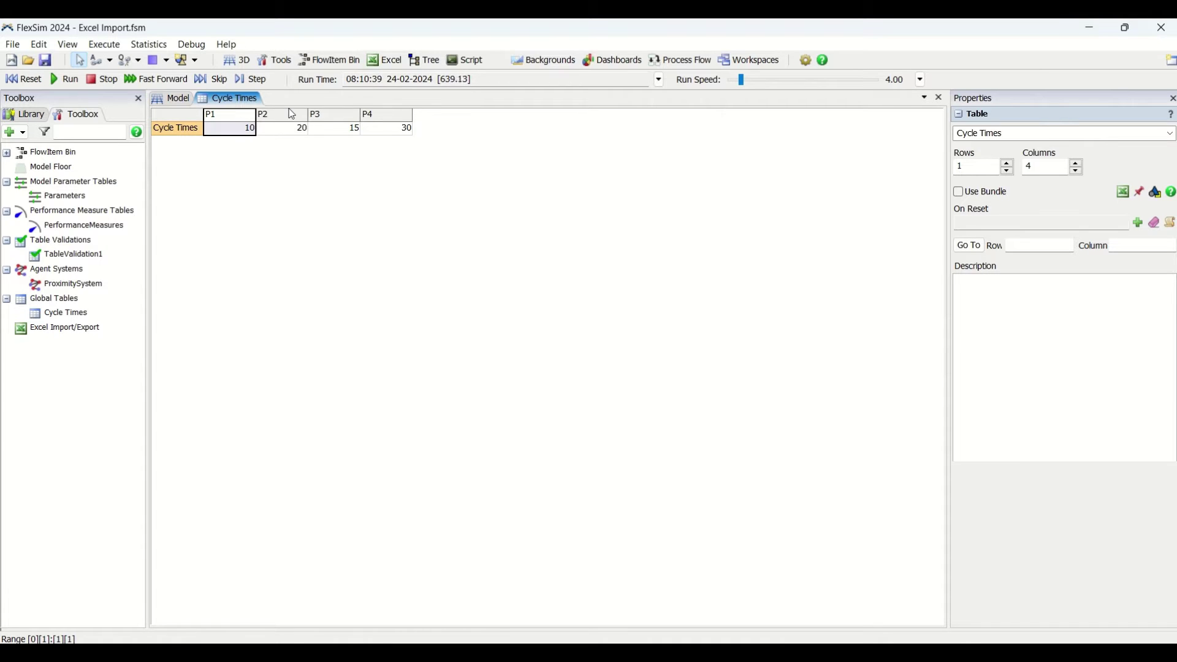
left_click(293, 120)
left_click(332, 119)
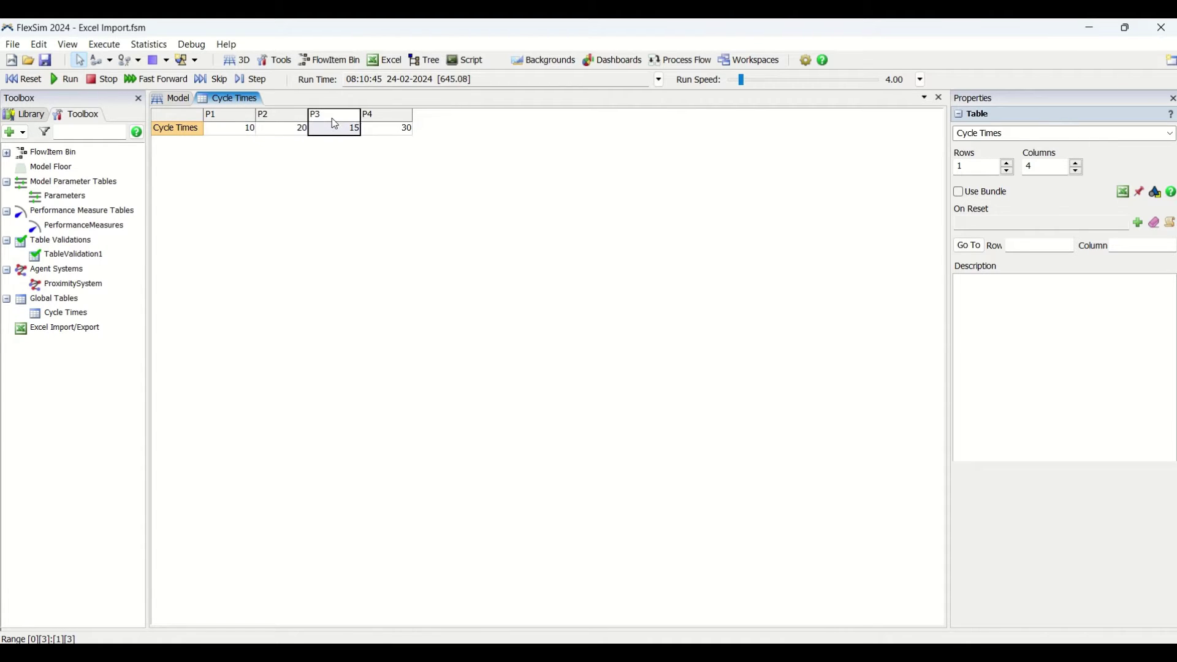
left_click(390, 126)
left_click(403, 185)
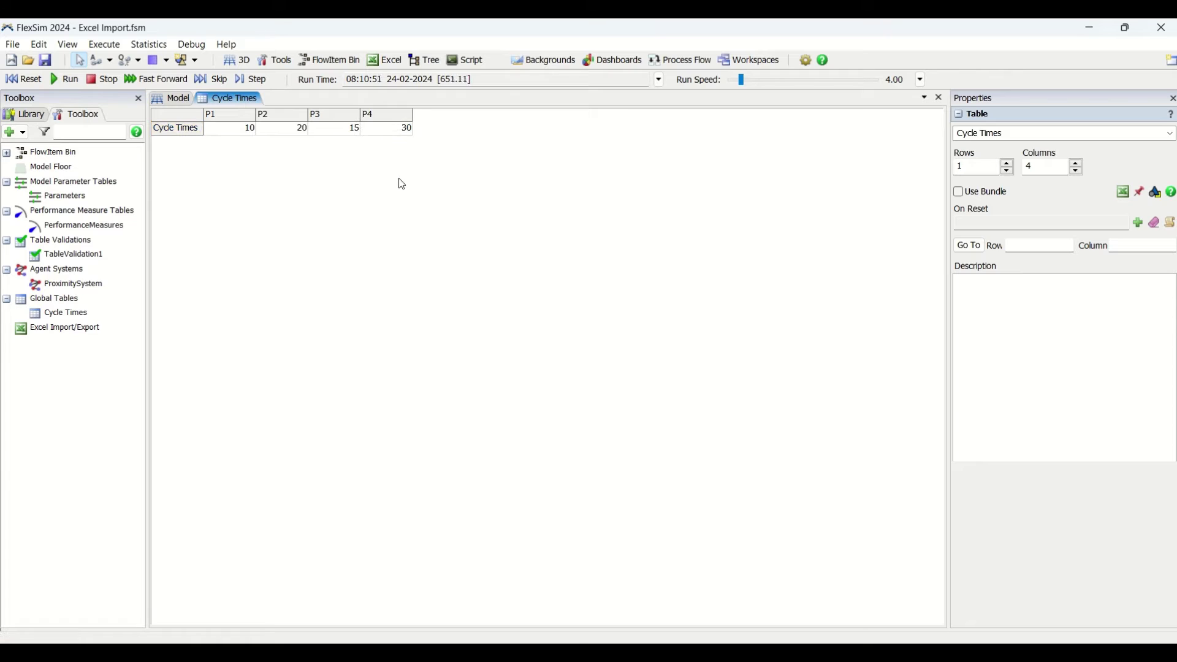
left_click(1025, 135)
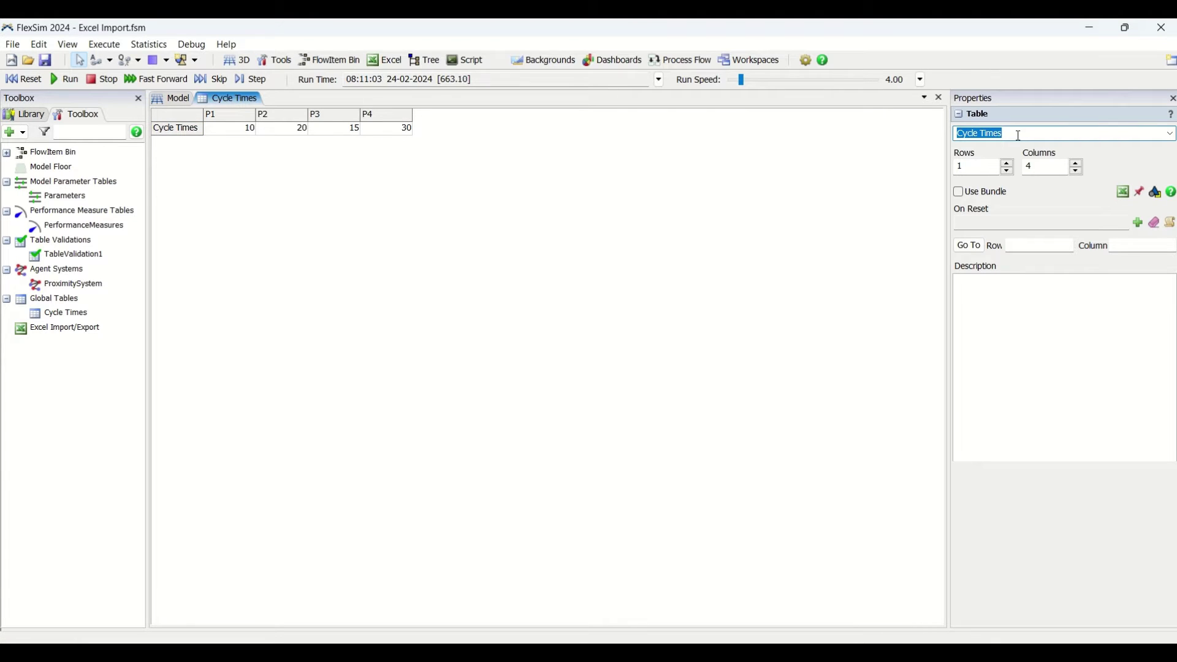
left_click(293, 253)
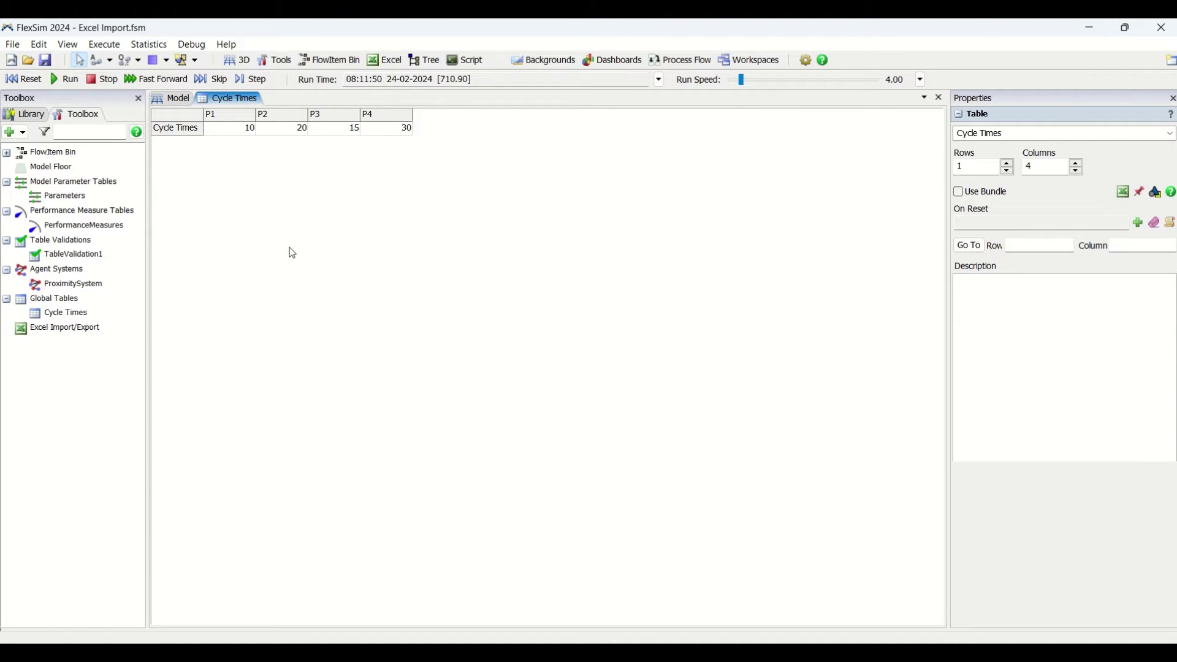
left_click(172, 101)
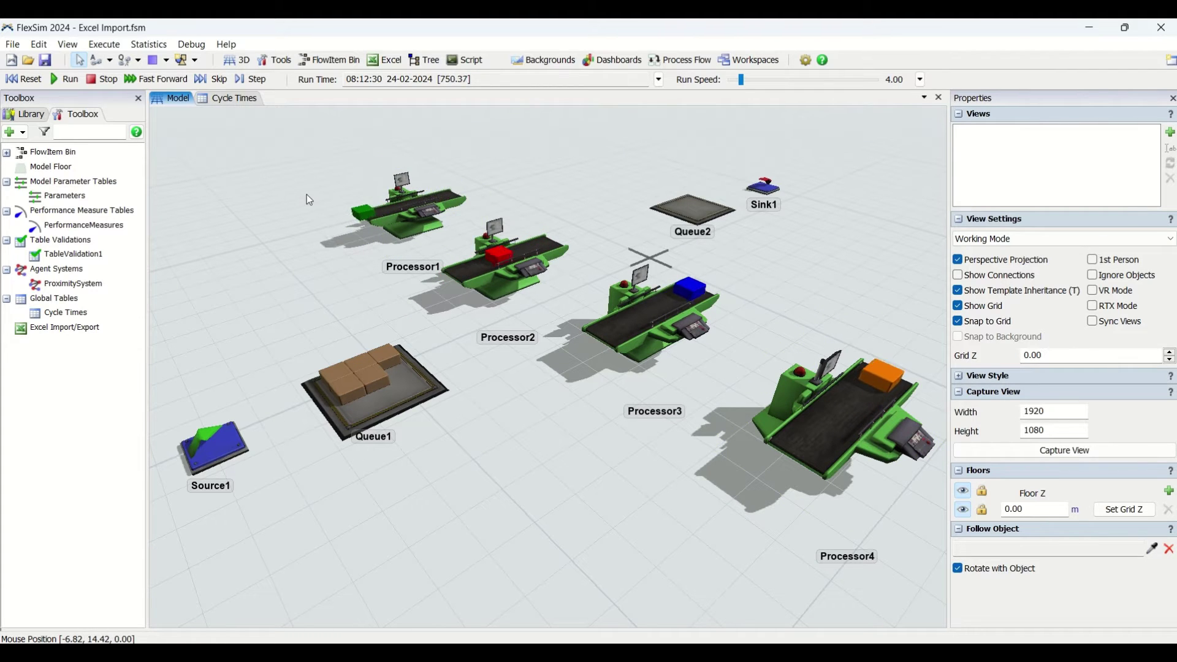
Step: Check Processor2's process time code, then bring the Cycle Times global table back into view
left_click(506, 272)
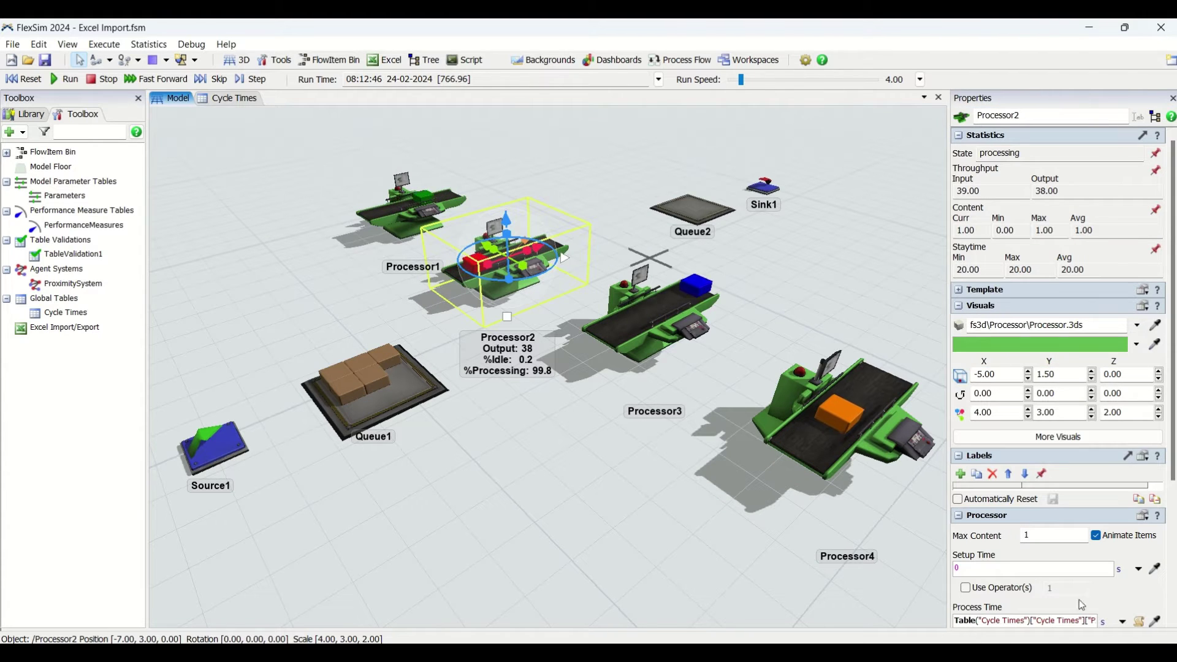
left_click(1123, 623)
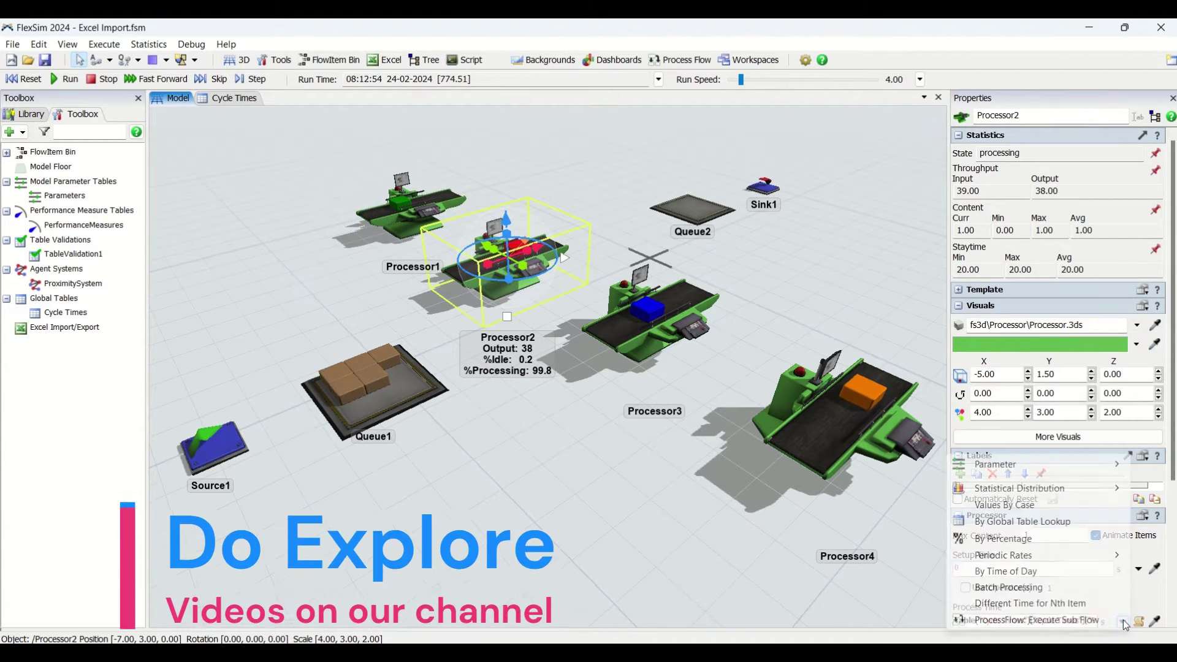
left_click(1138, 621)
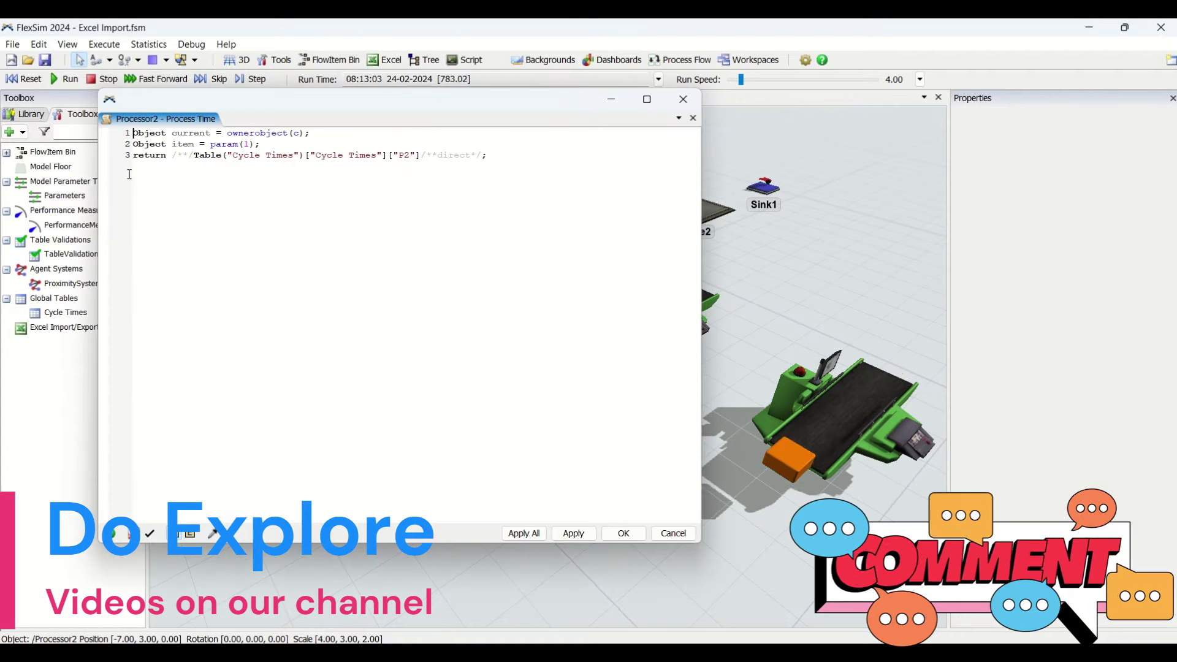
left_click(624, 534)
left_click(527, 367)
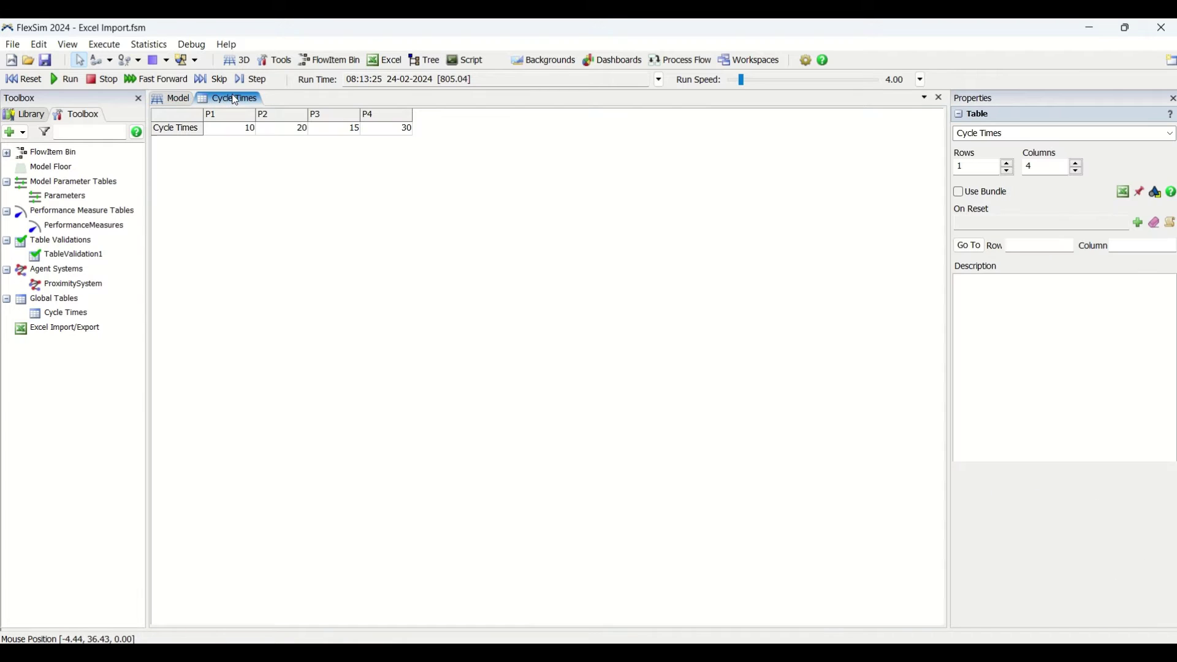
left_click(232, 98)
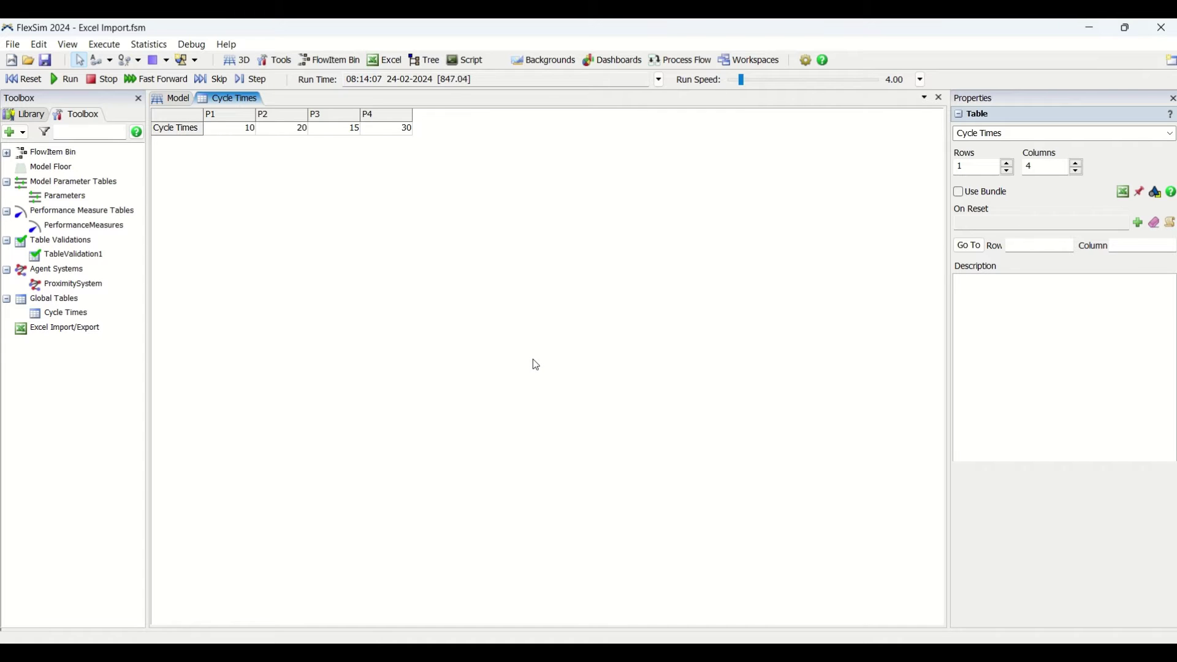
Step: Reset the model to time 0 and bring up the Excel Interface dialog
left_click(22, 80)
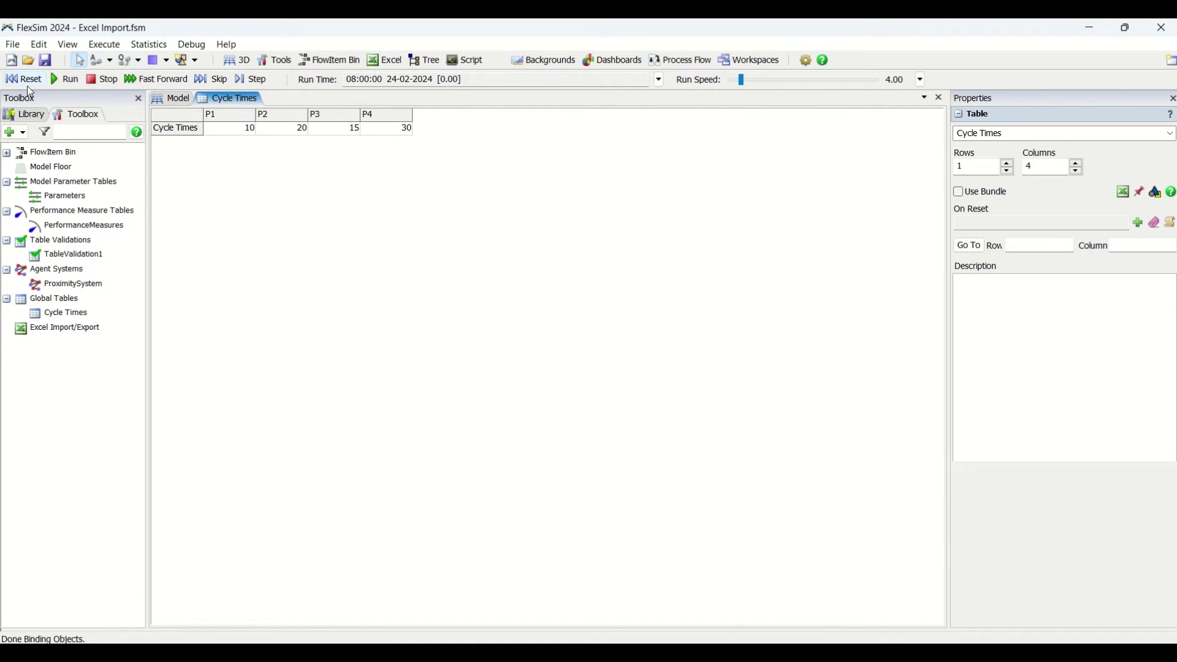
left_click(388, 61)
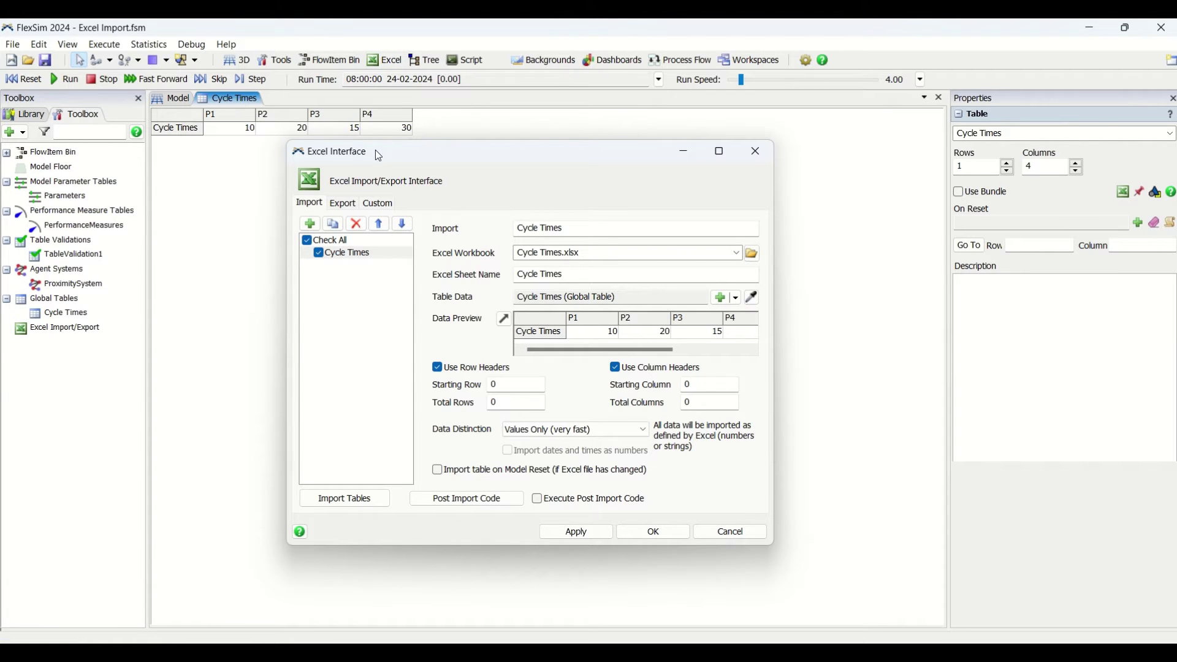
left_click(344, 205)
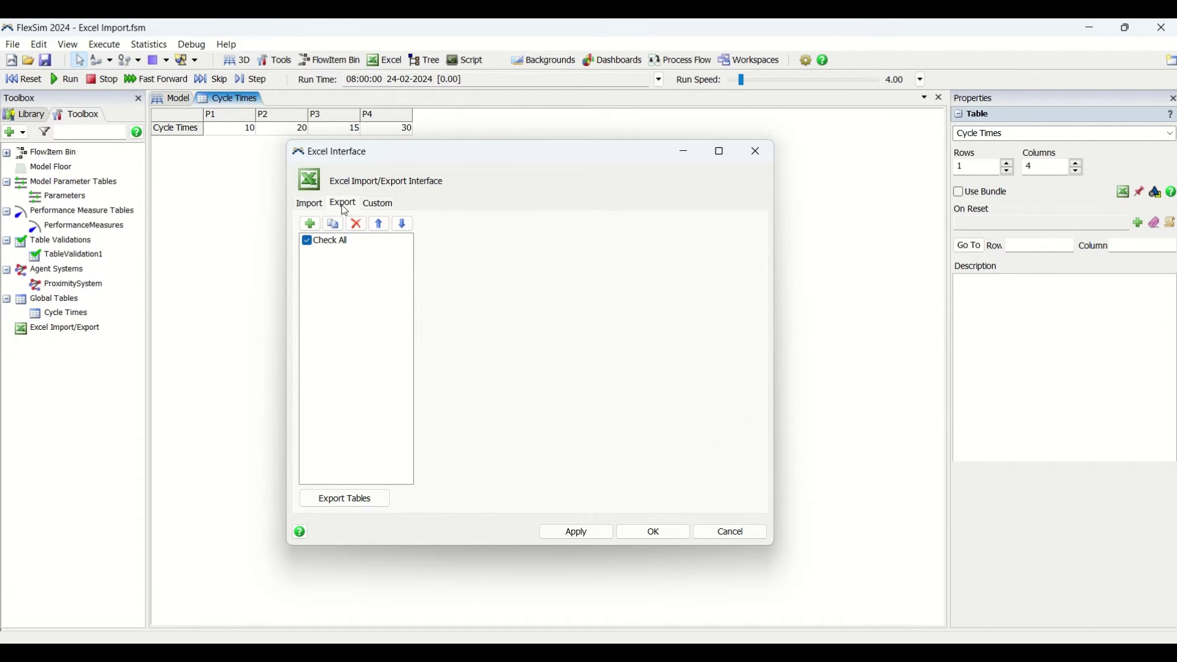
left_click(310, 205)
left_click(342, 204)
left_click(376, 205)
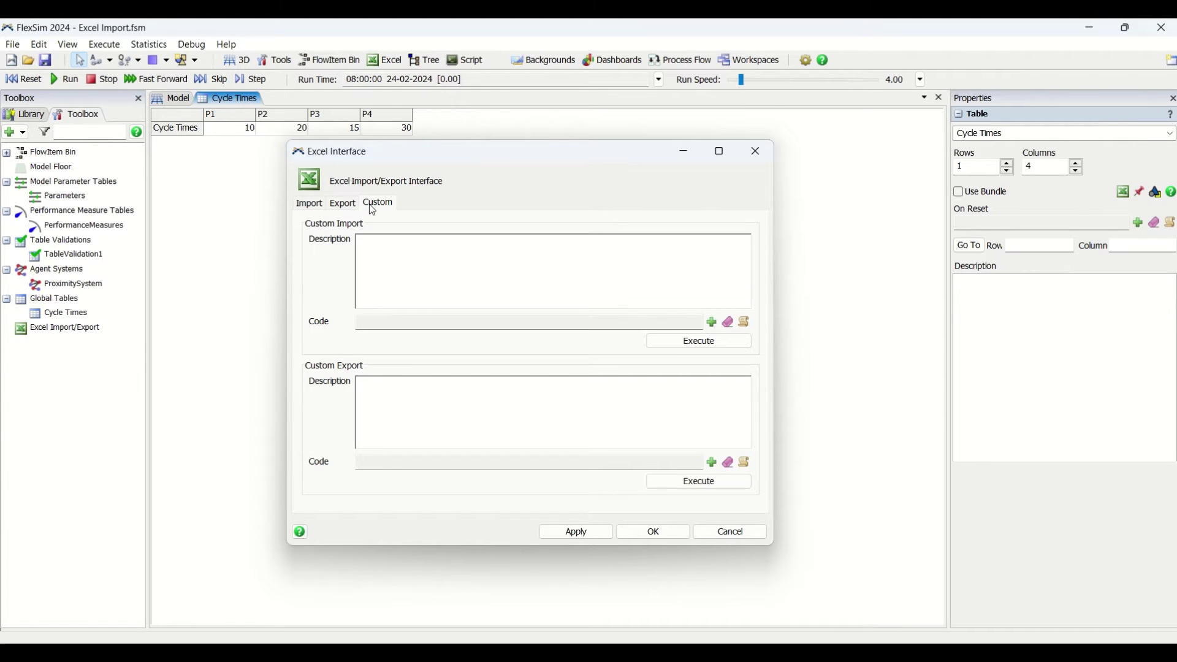
left_click(343, 203)
left_click(320, 206)
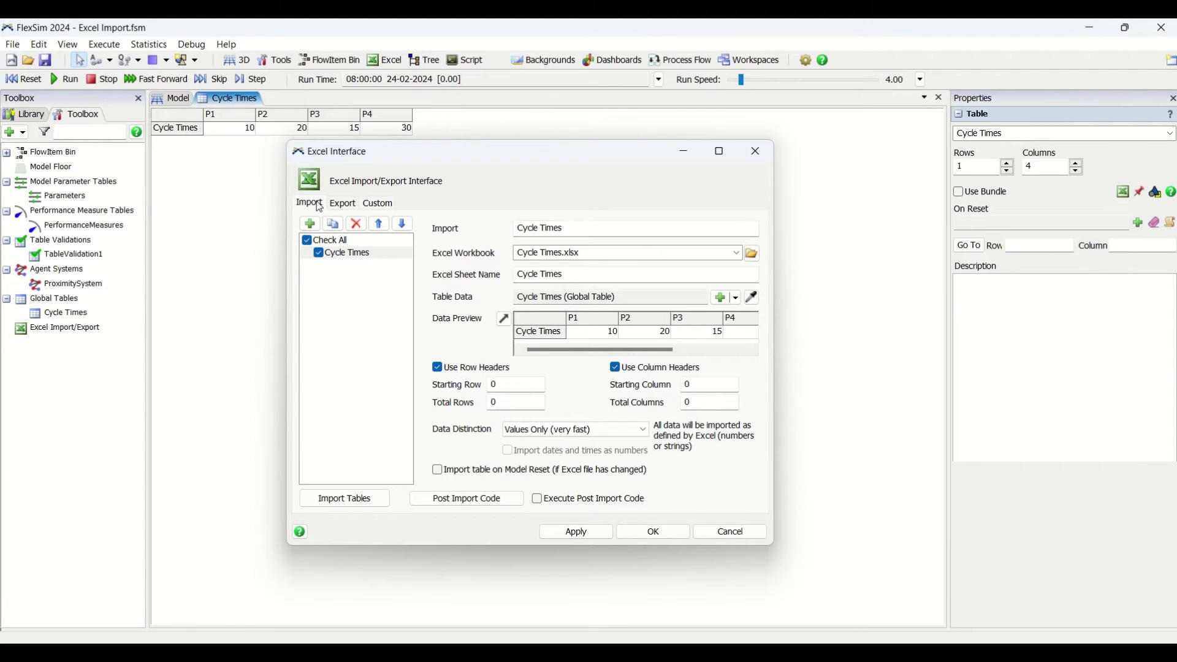
left_click(351, 208)
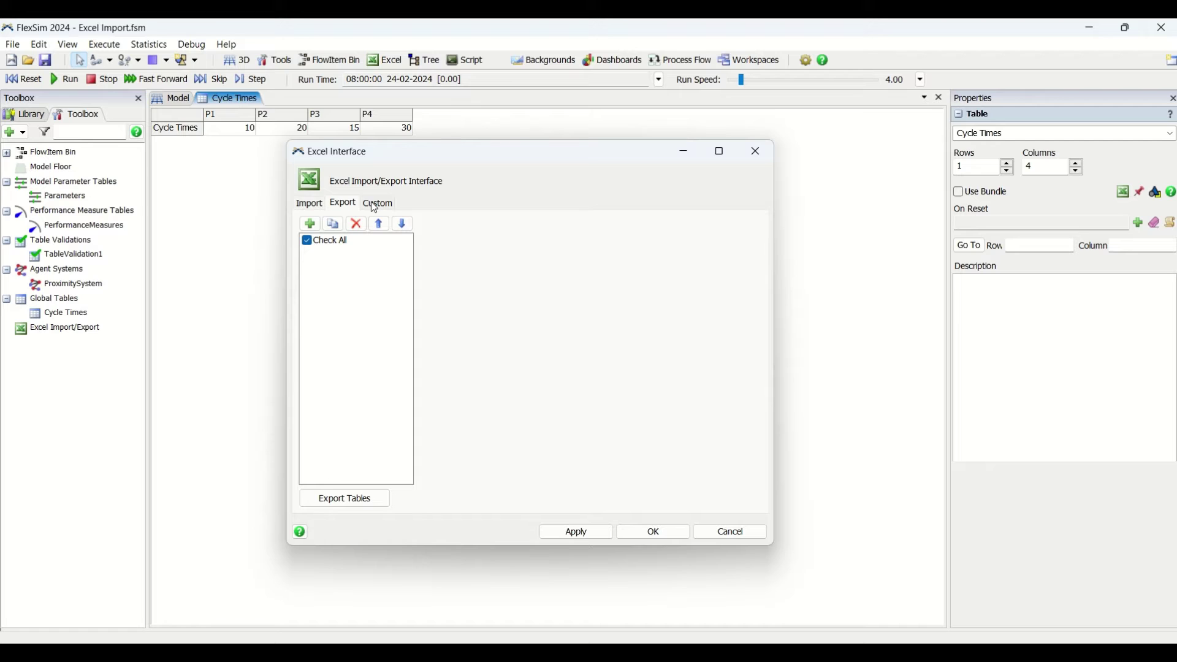
left_click(376, 206)
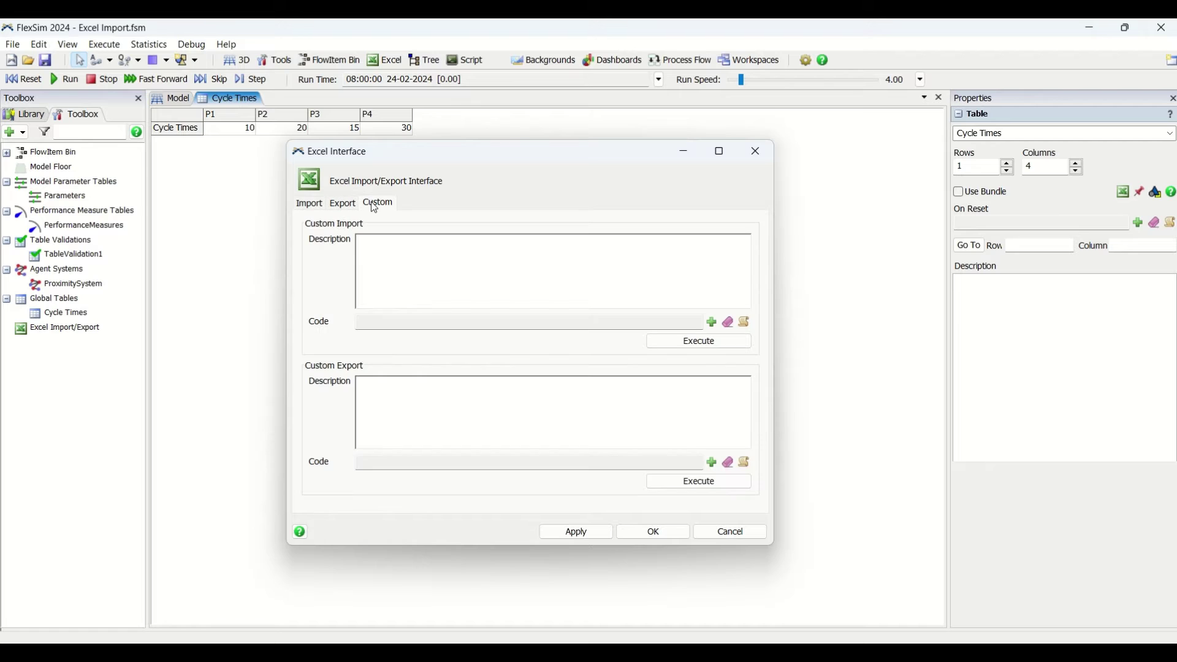
left_click(309, 206)
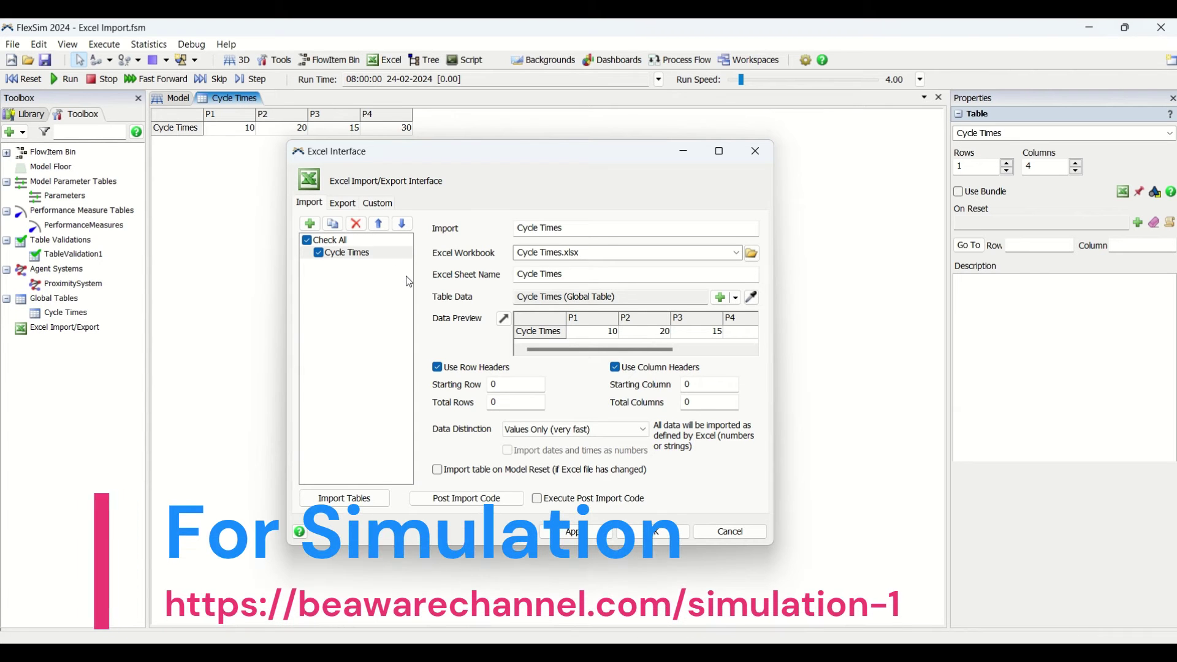
Step: Add a second import line and name it Cycle Times, copied from the table's Properties
left_click(317, 226)
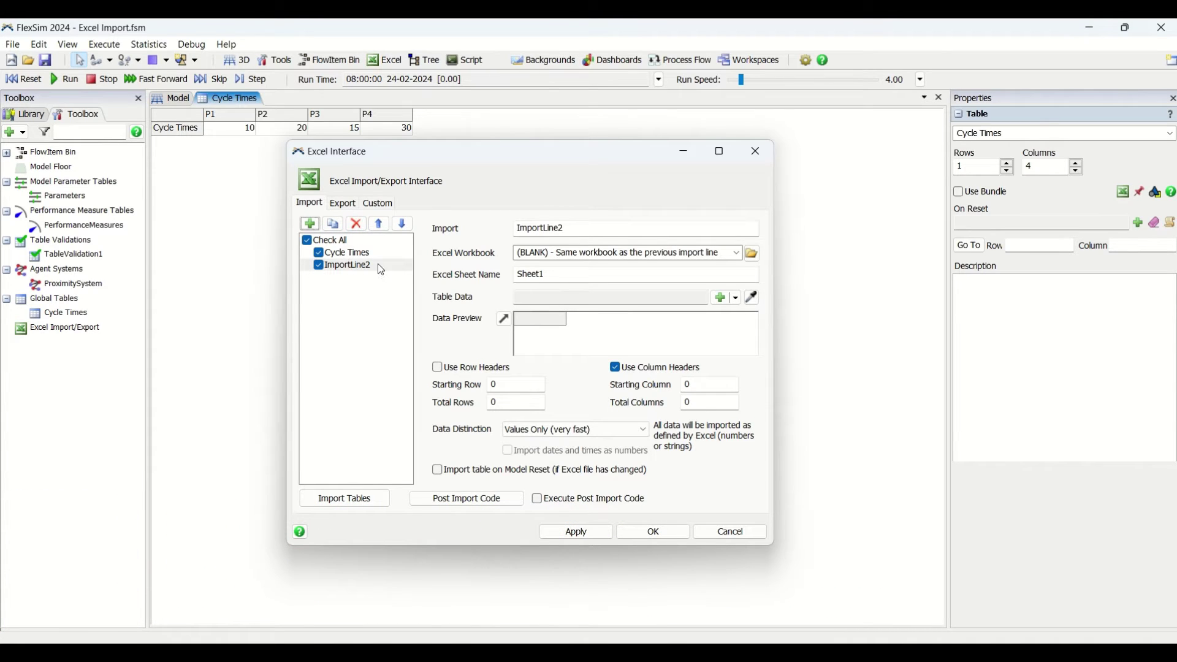
left_click(569, 227)
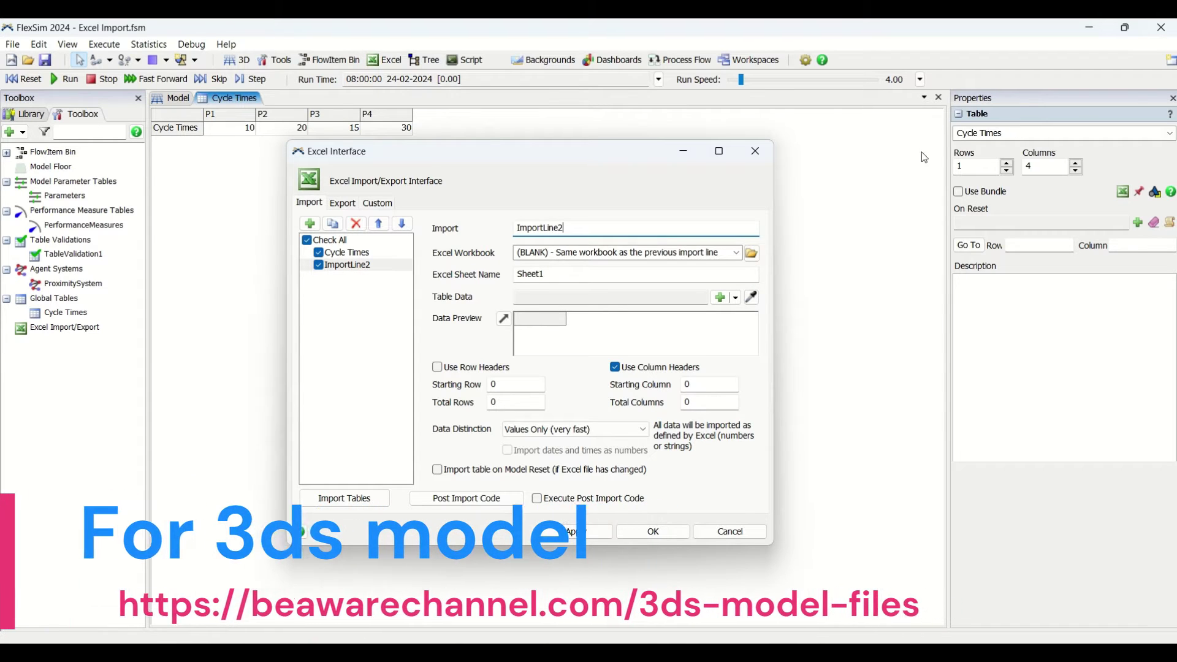
left_click_drag(1042, 133, 930, 133)
key("ctrl+c")
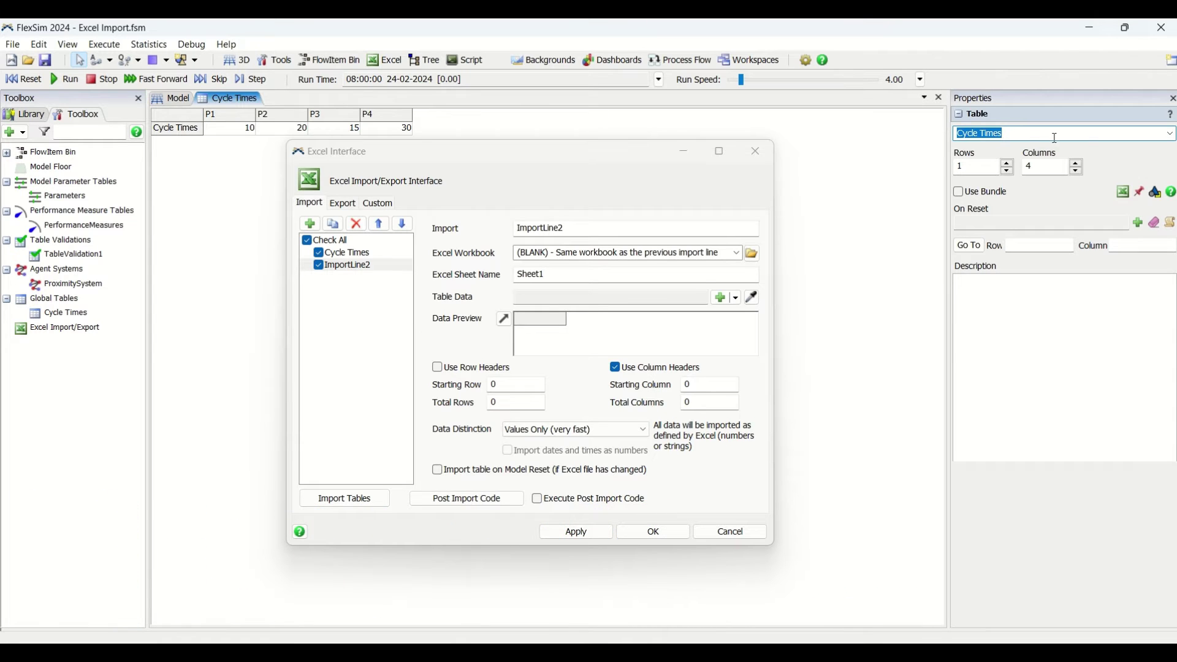
double_click(610, 229)
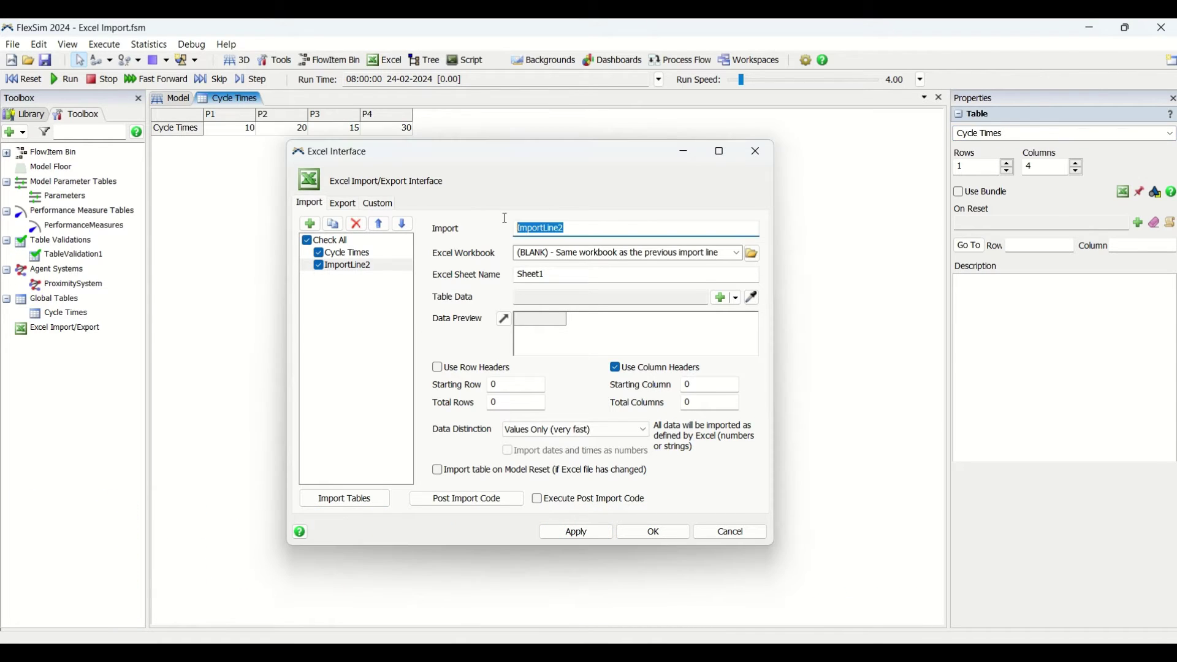
key("ctrl+v")
Step: Set the import line's Excel sheet name to Cycle Times and check the workbook choices
double_click(562, 274)
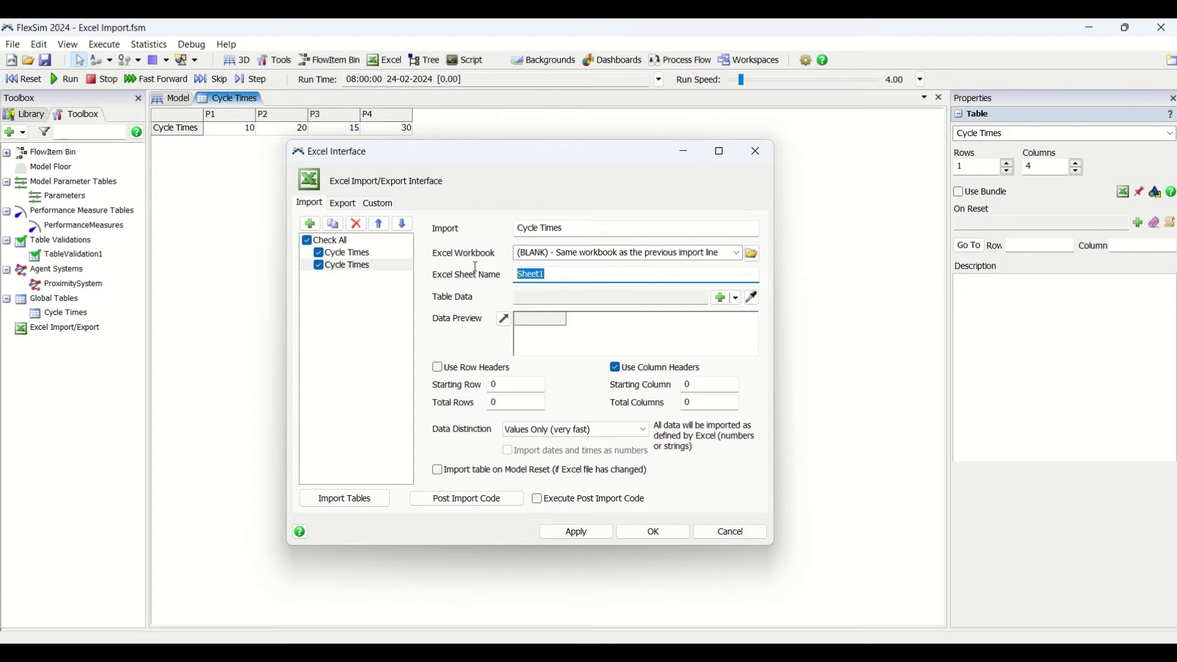
key("ctrl+v")
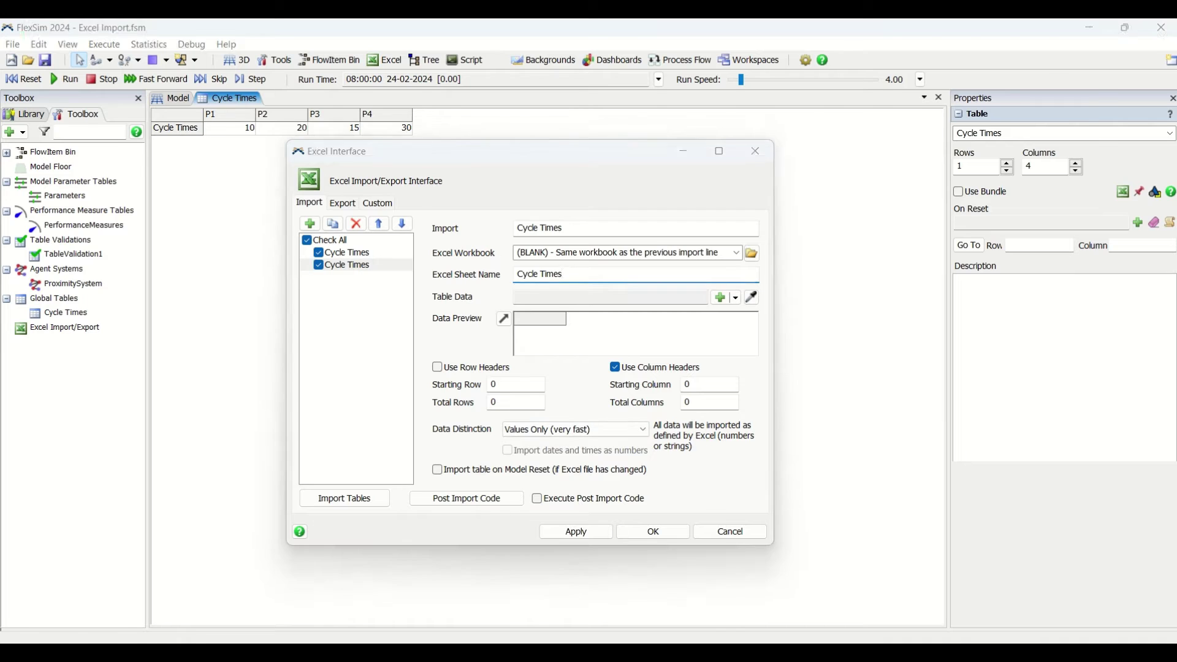
key("alt+Tab")
key("alt+Tab")
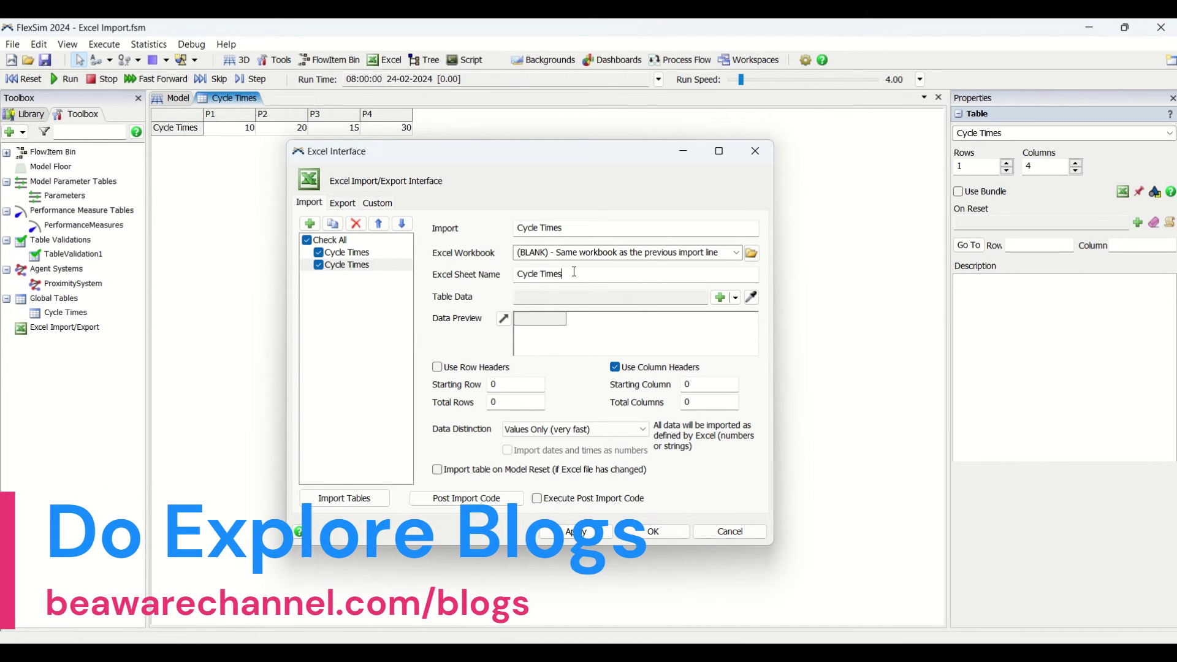
left_click(737, 255)
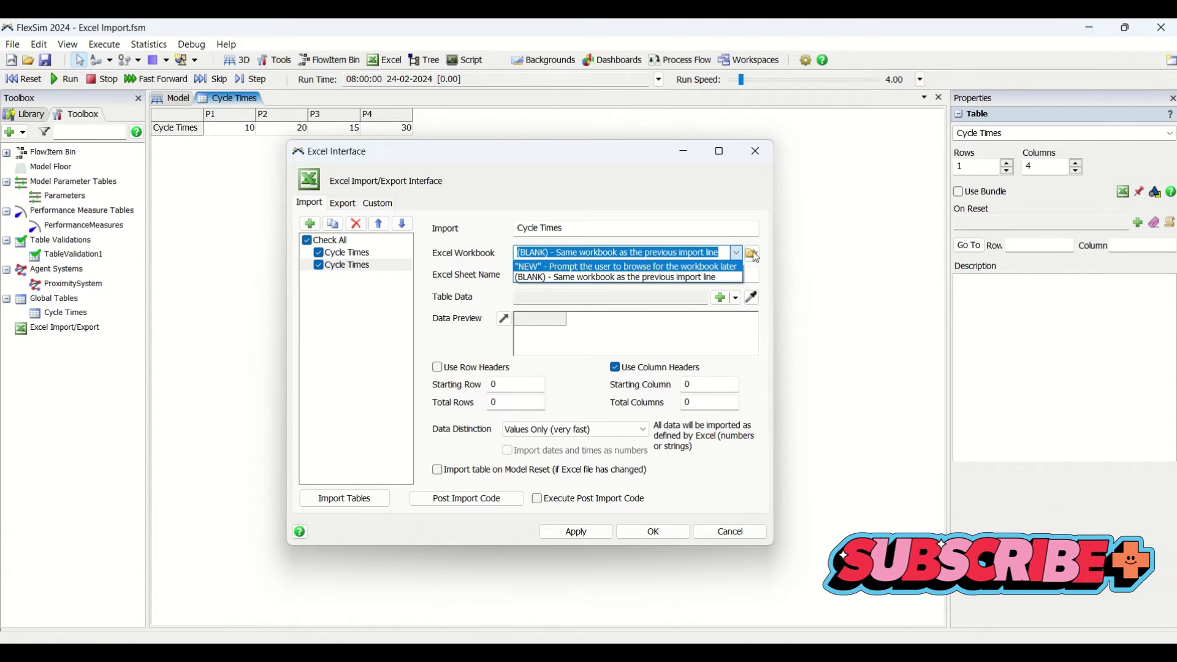
Step: Leave Excel Workbook at (BLANK) - Same workbook as the previous import line
left_click(760, 246)
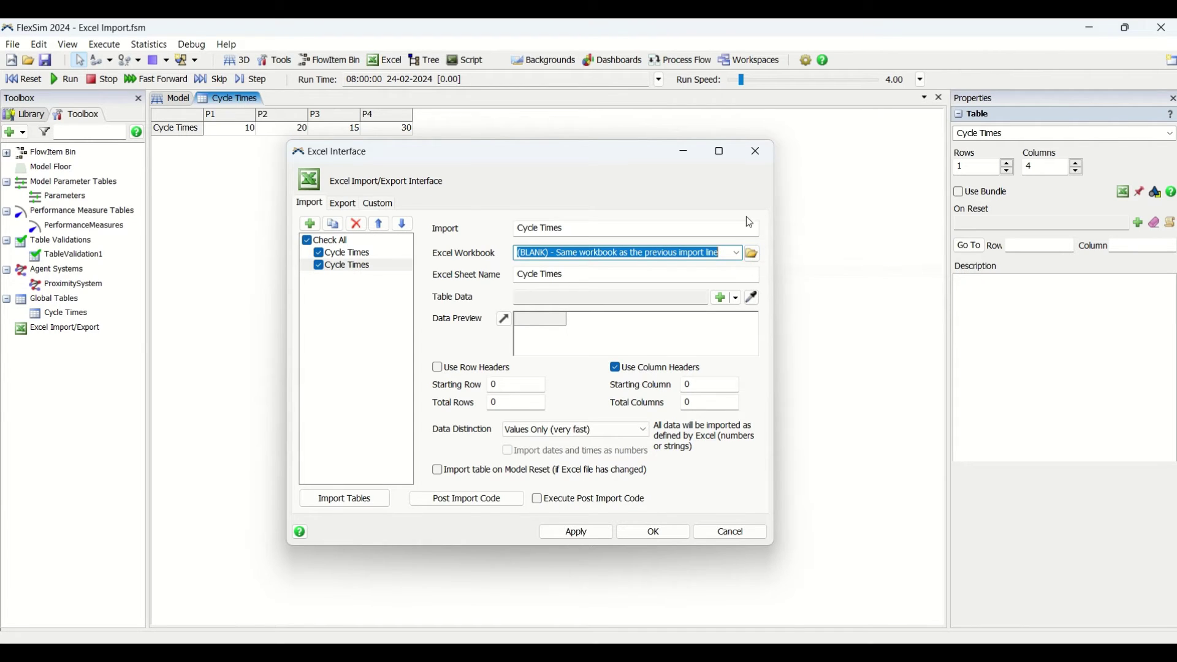
left_click(749, 222)
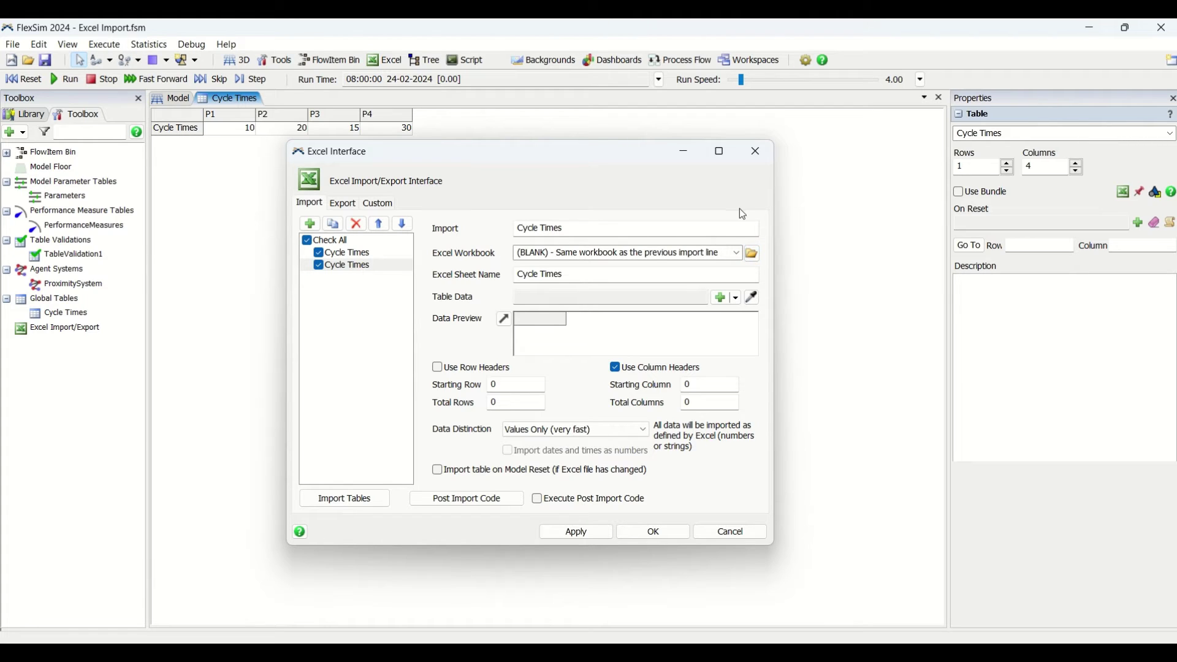
Step: Target the Cycle Times global table for the import and enable Use Row Headers
left_click(739, 300)
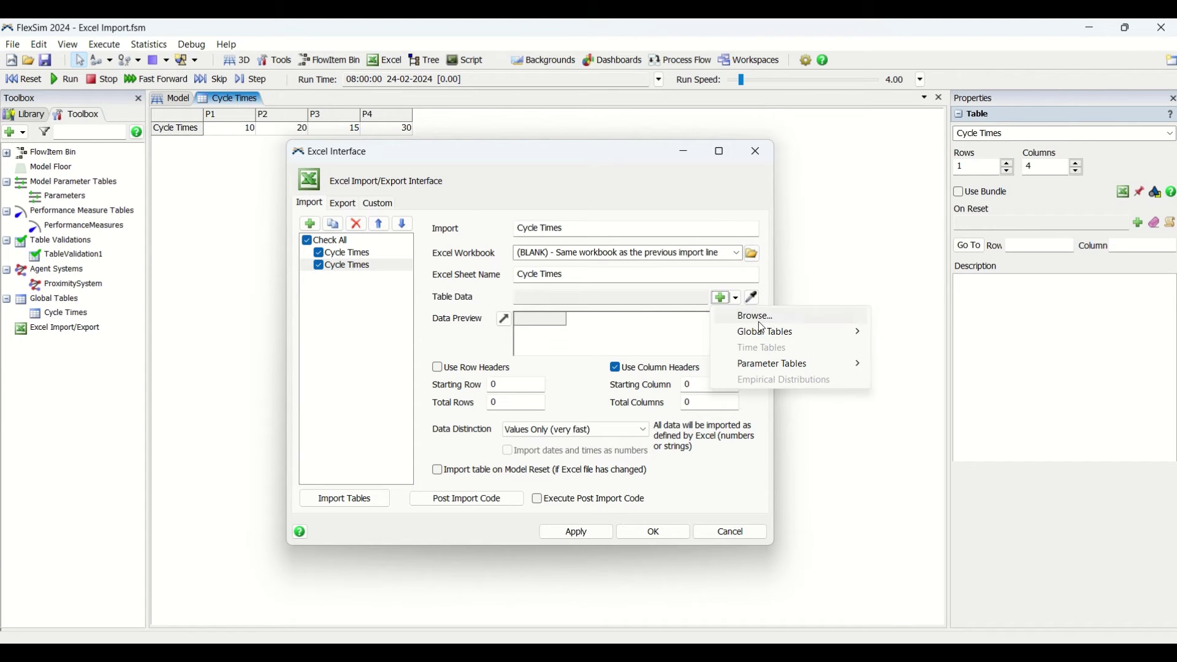
mouse_move(809, 334)
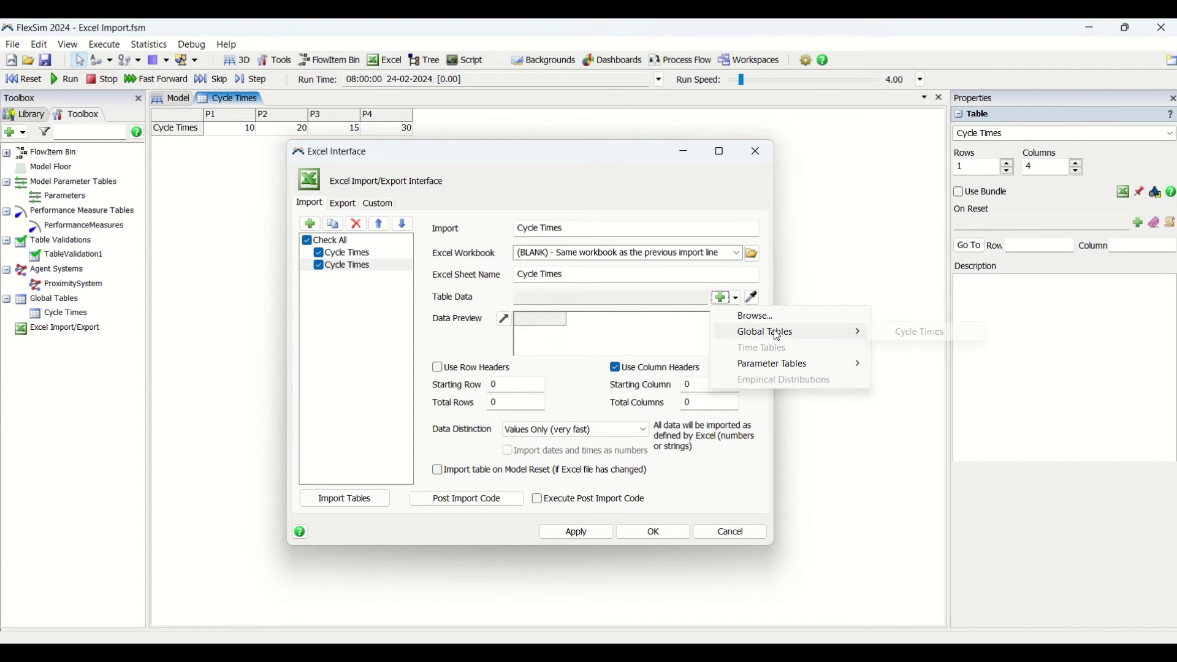
left_click(921, 334)
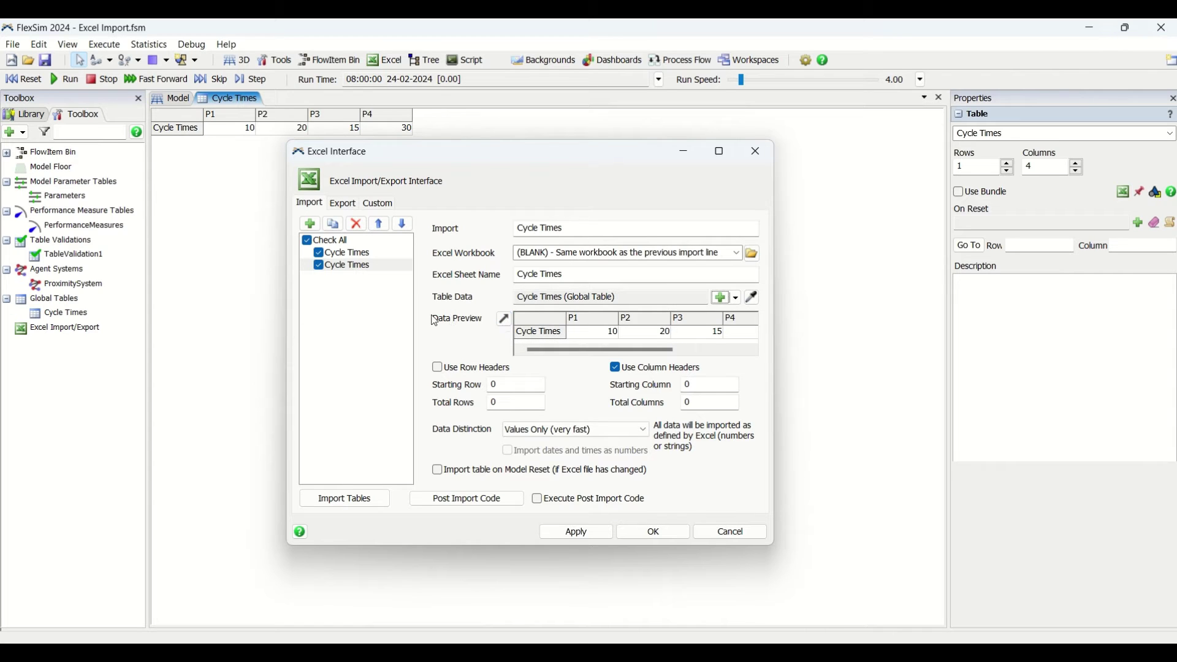
mouse_move(589, 352)
left_mouse_down()
mouse_move(662, 353)
mouse_move(598, 353)
left_mouse_up()
left_click(438, 370)
left_click(181, 98)
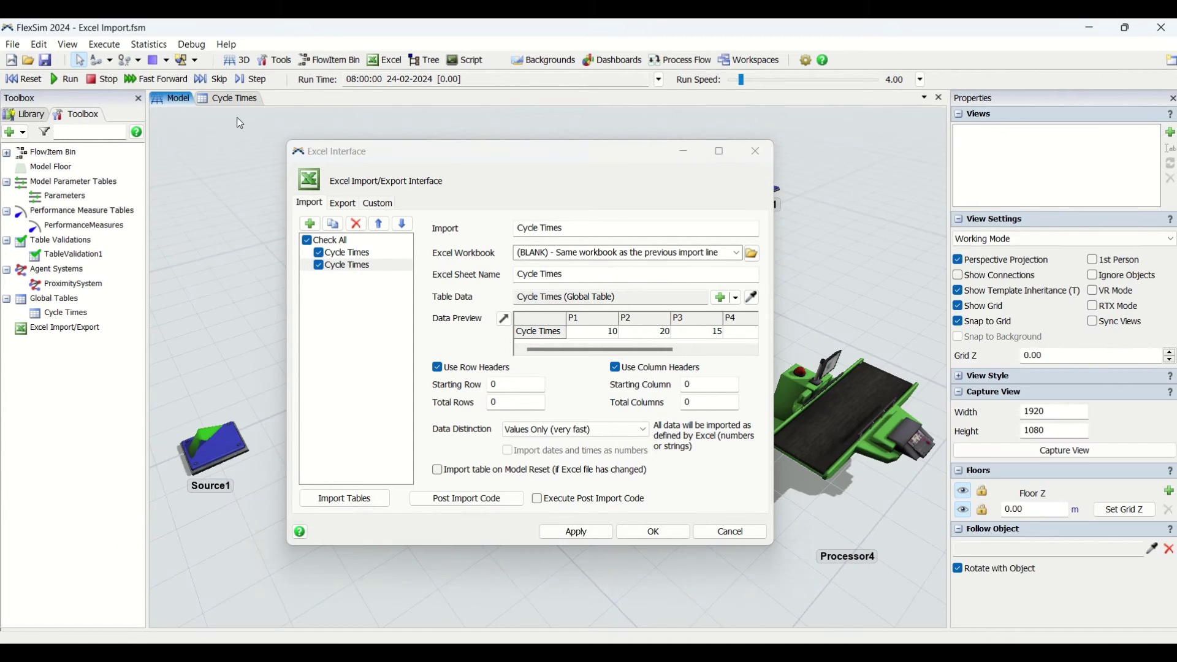
left_click_drag(478, 145, 519, 402)
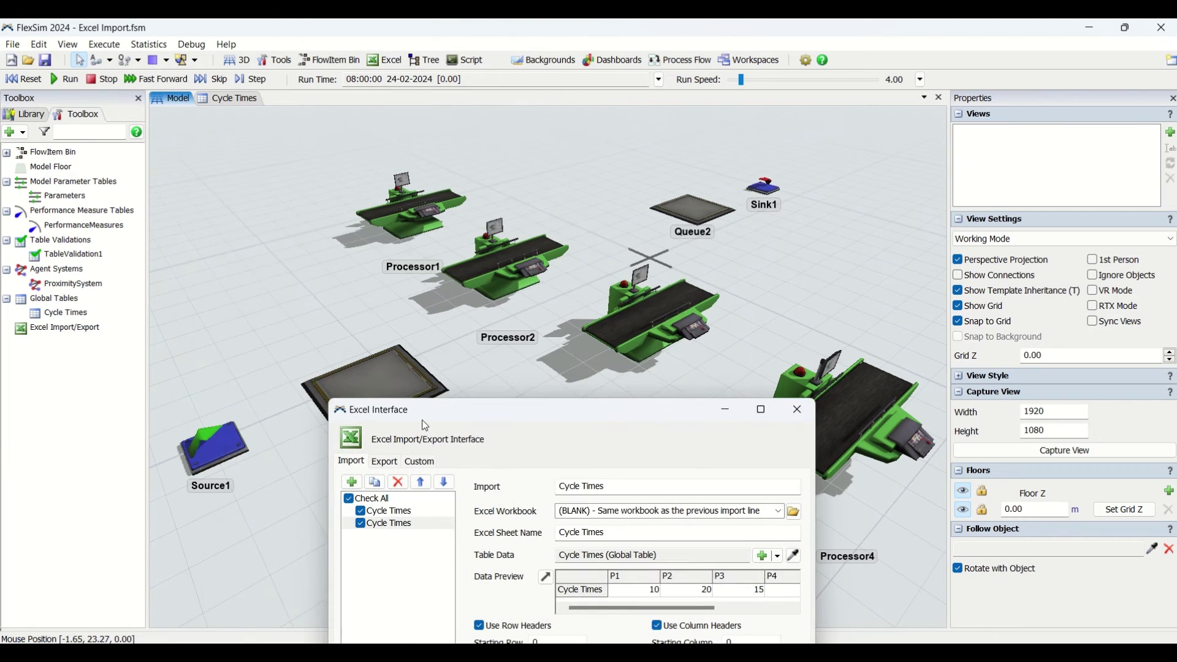
left_click(509, 264)
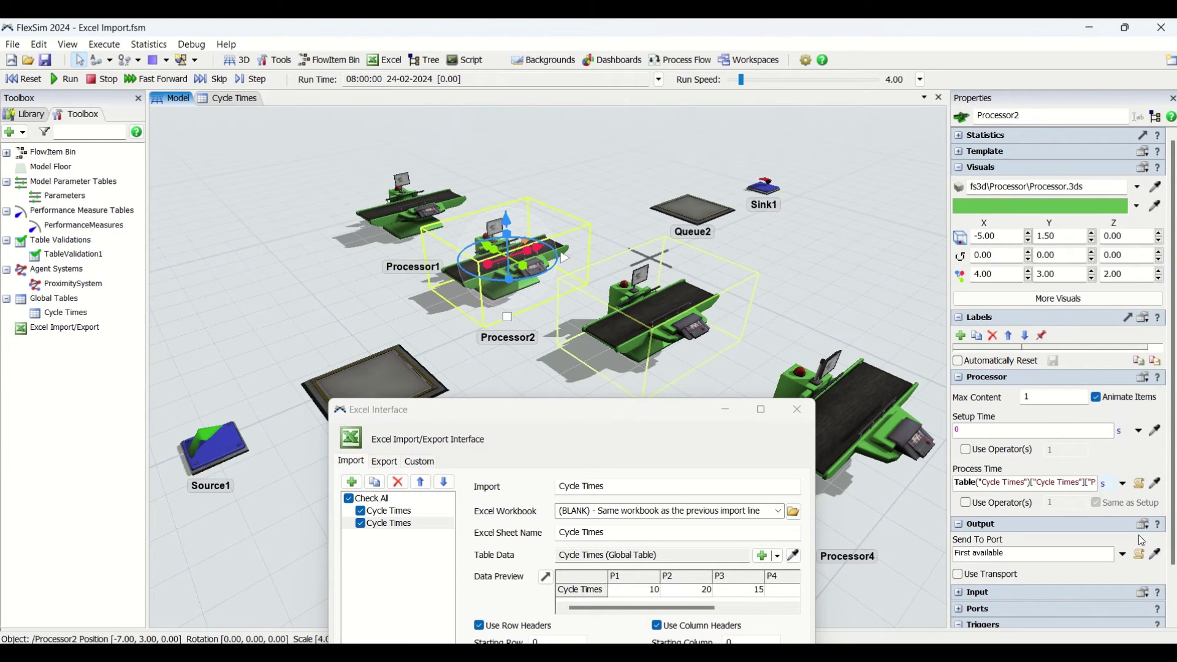
left_click(1139, 484)
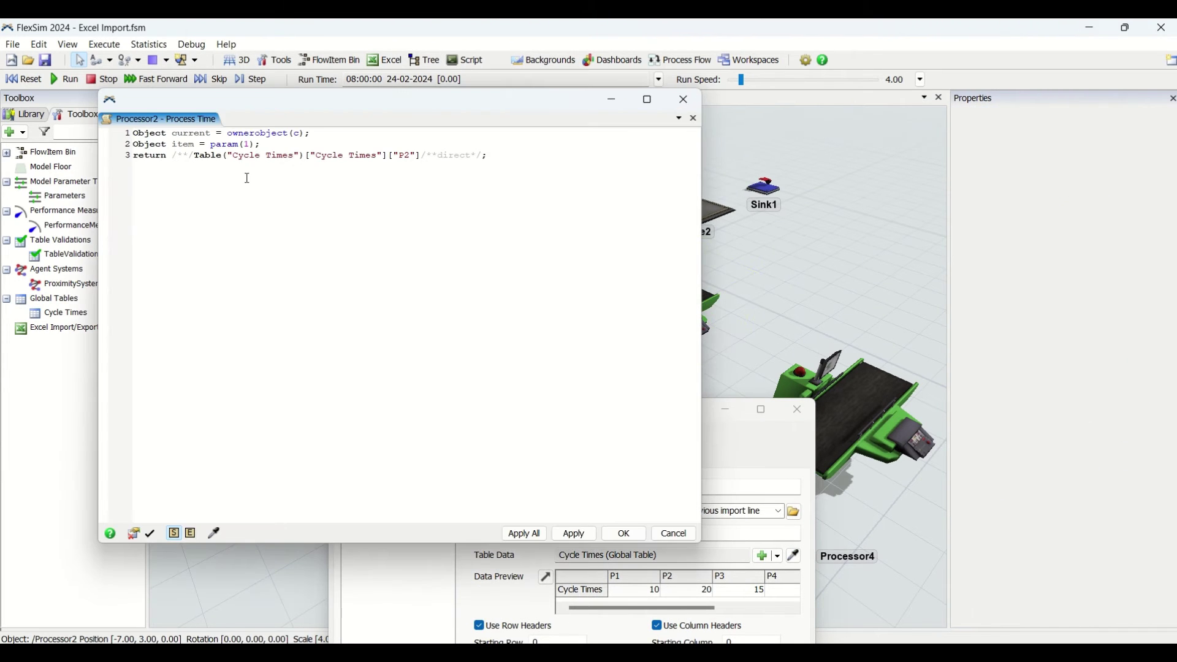
left_click_drag(317, 157, 398, 157)
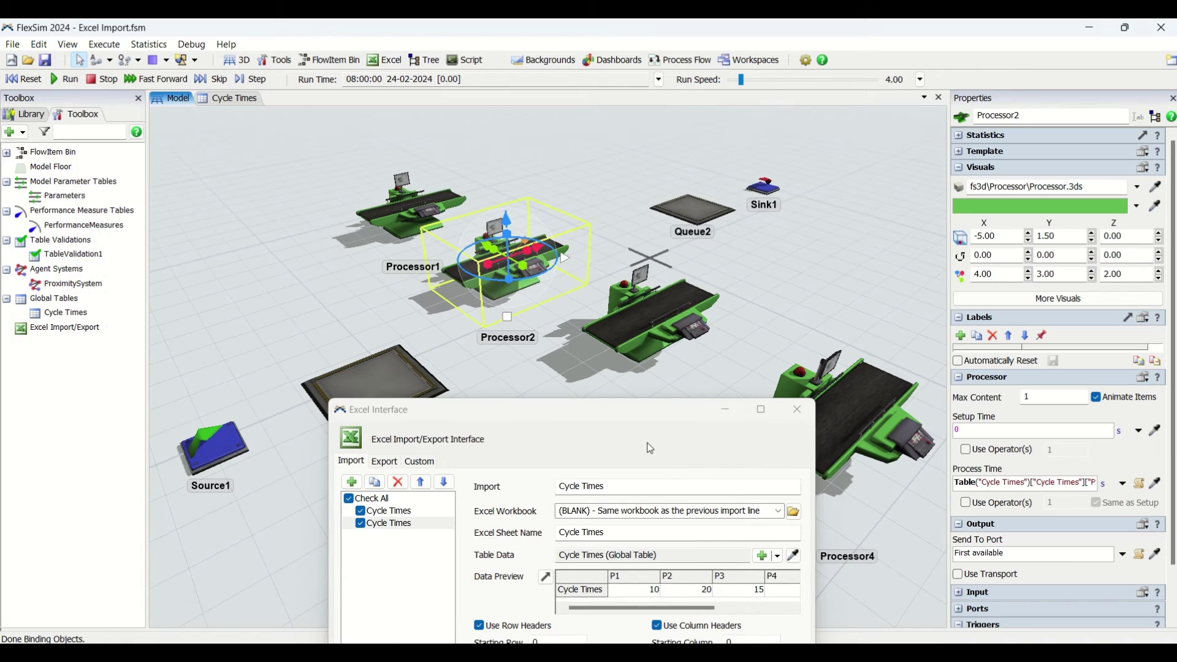
left_click_drag(632, 425, 374, 148)
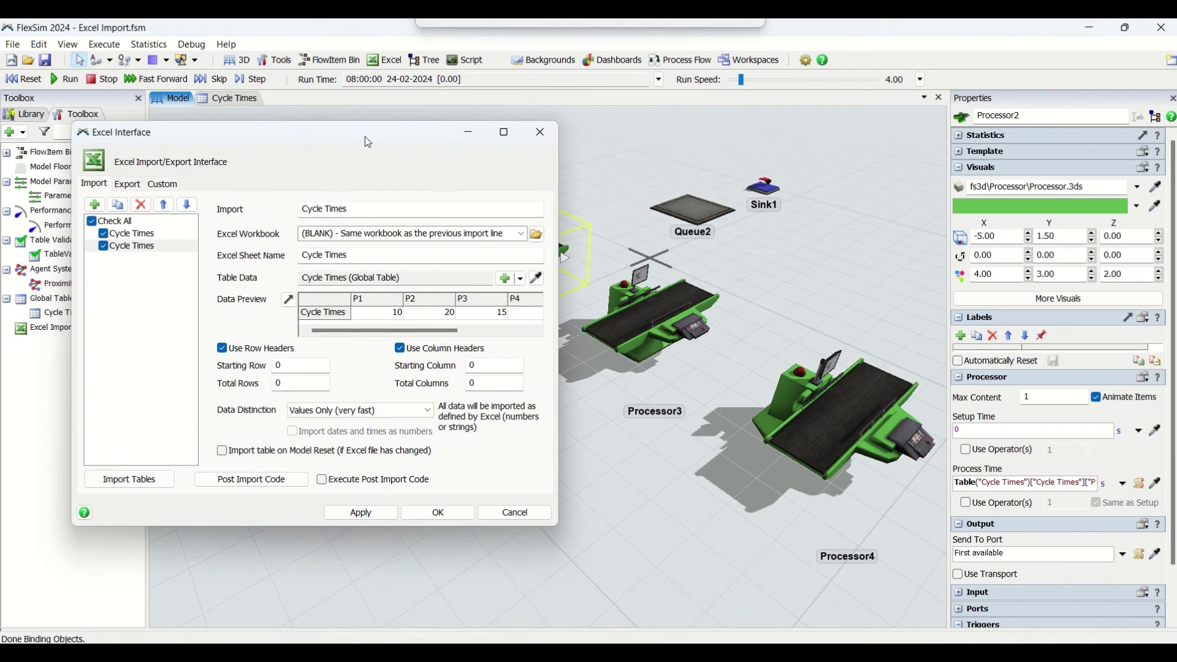
Step: Return to the Cycle Times table, recentre the Excel Interface dialog, and enable Use Row Headers
left_click(687, 473)
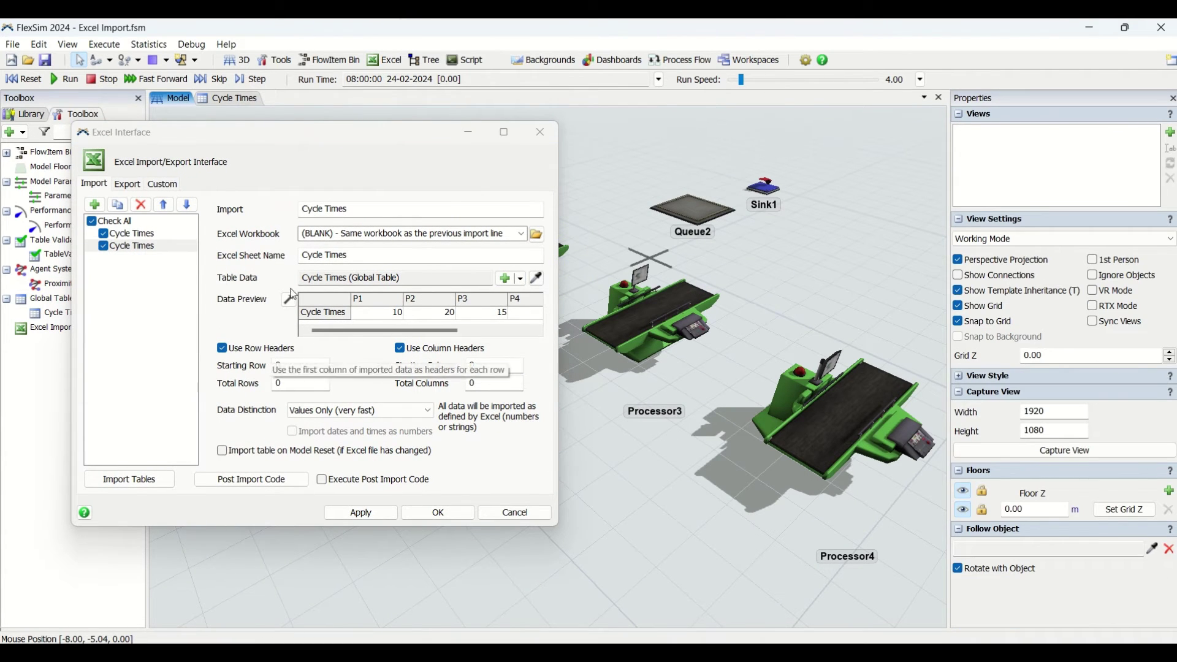
left_click(236, 99)
left_click_drag(277, 149, 552, 187)
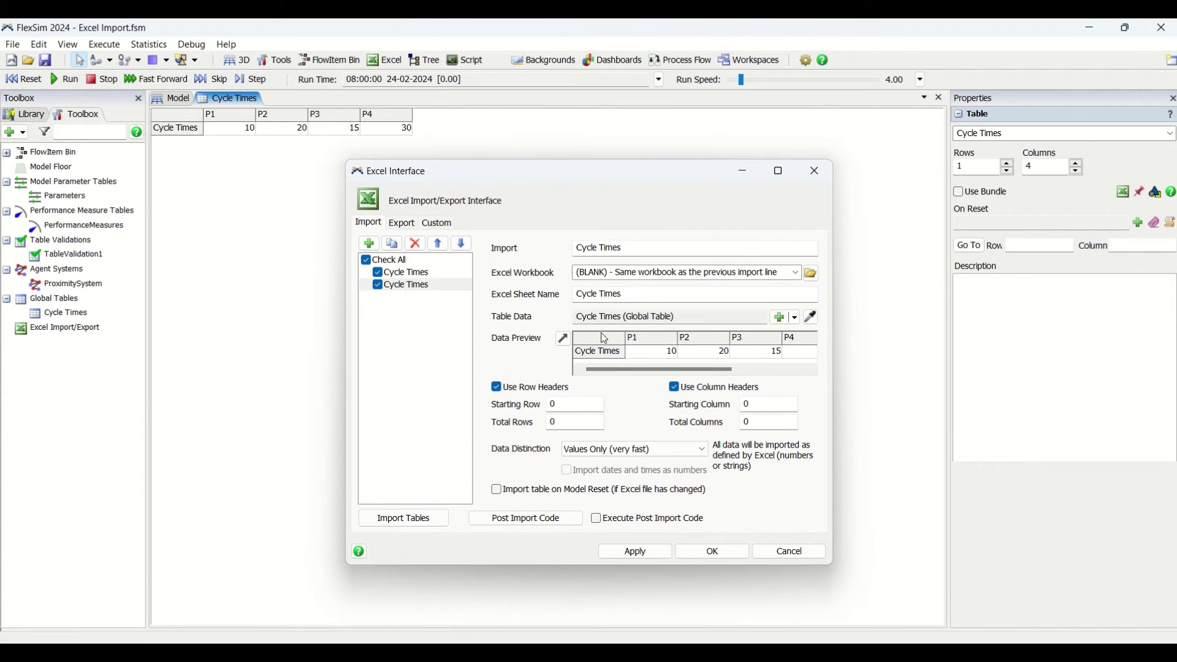
left_click(575, 394)
Step: Keep Data Distinction at Values Only, import on Model Reset, confirm, and reset the model
left_click(667, 452)
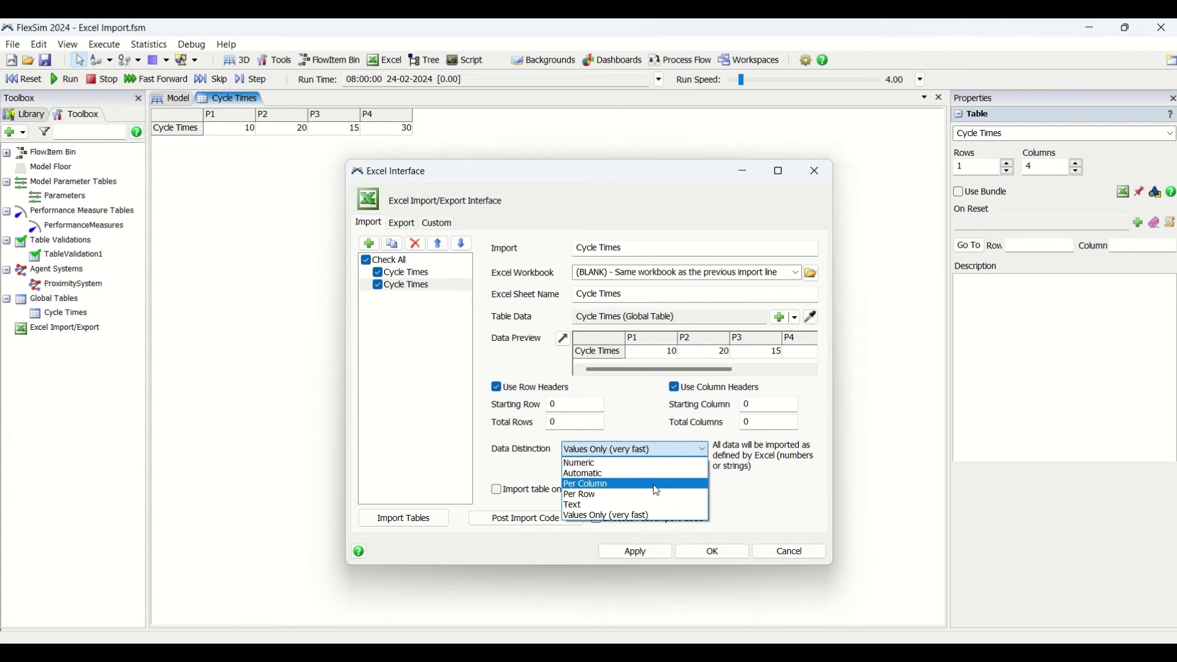
left_click(637, 454)
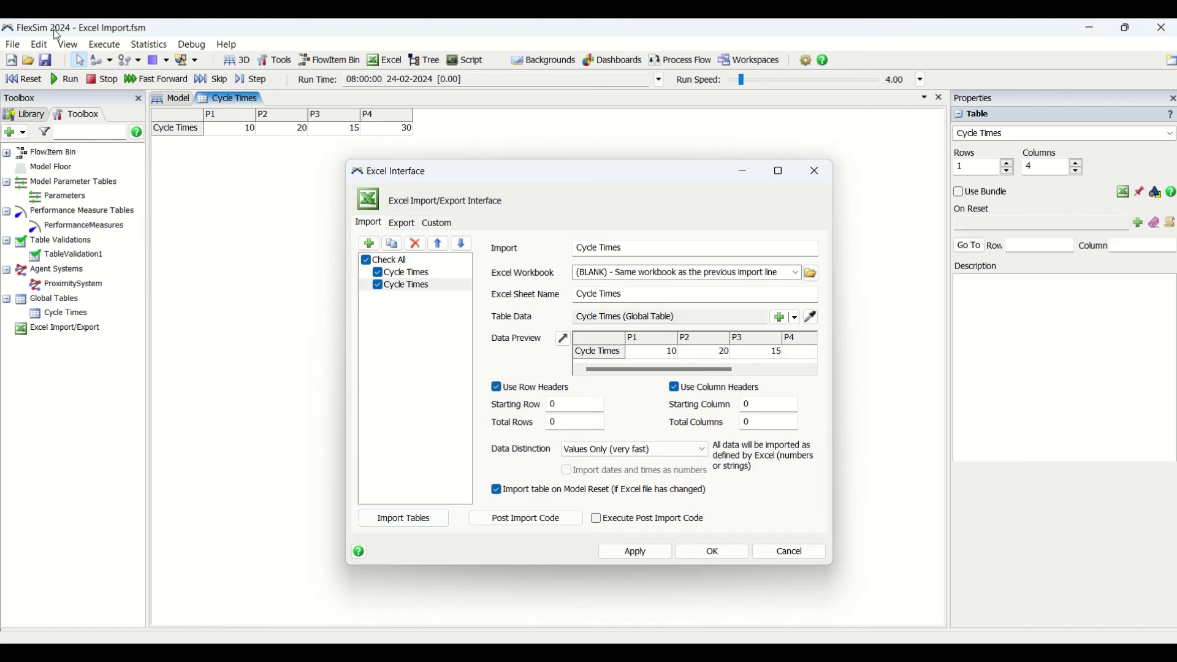
left_click(687, 558)
left_click(21, 82)
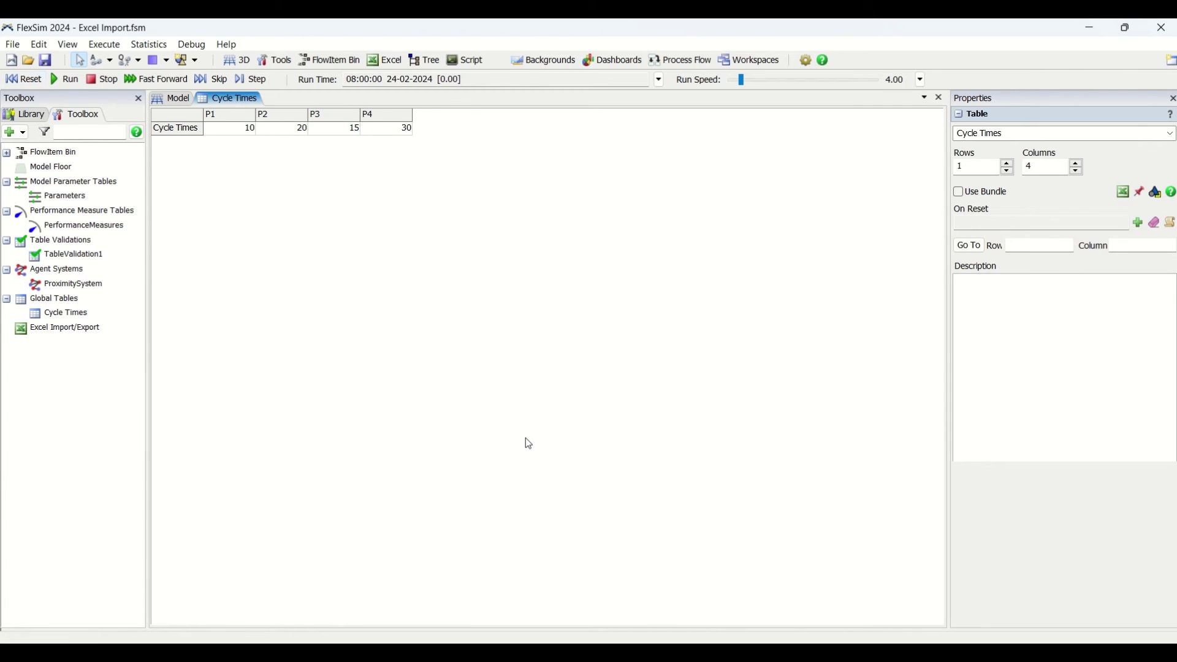
Step: Run Import Tables, check Cycle Times shows 10, 20, 15, 30, and return to the 3D model
left_click(383, 61)
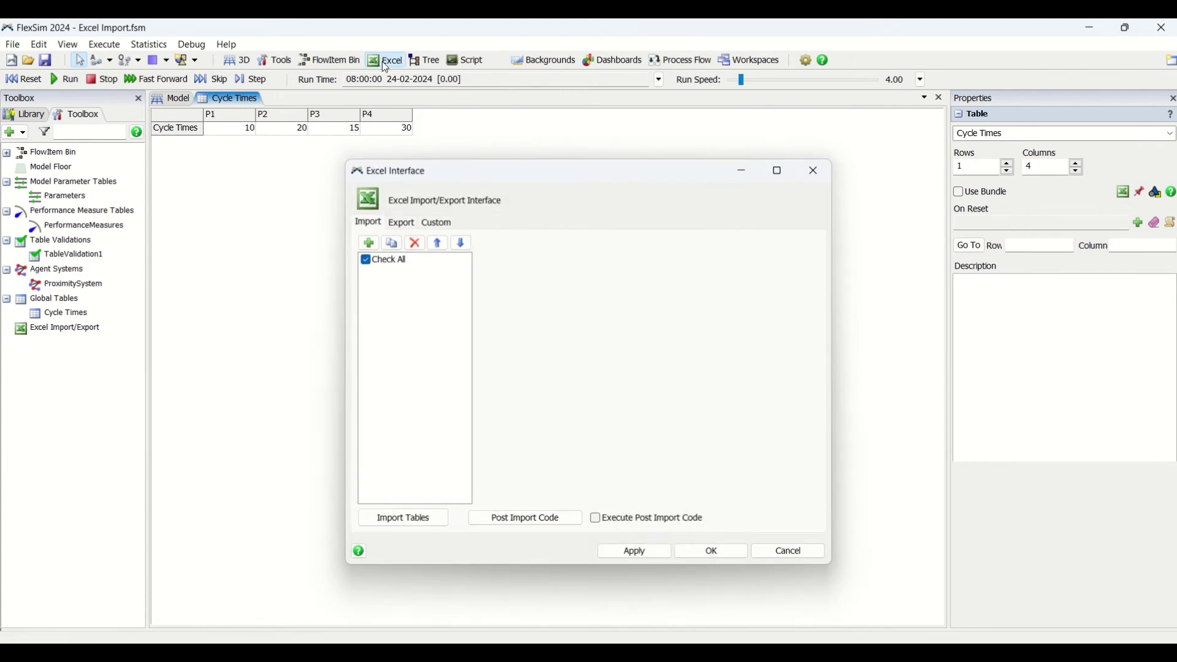
left_click(410, 519)
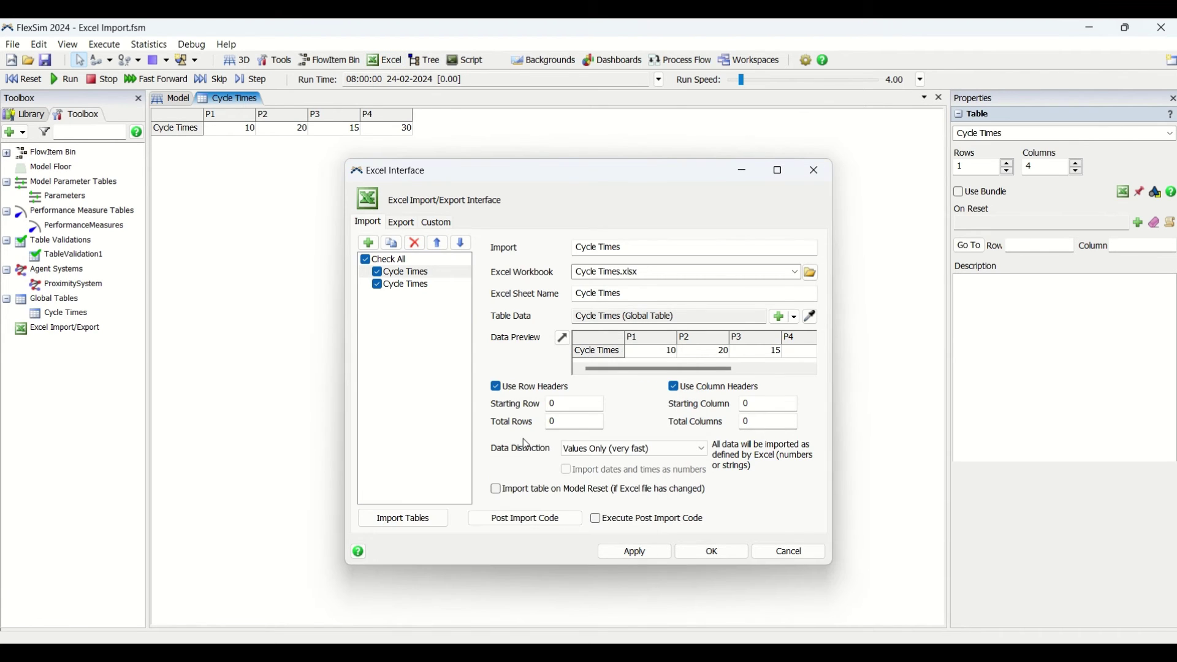
left_click(814, 167)
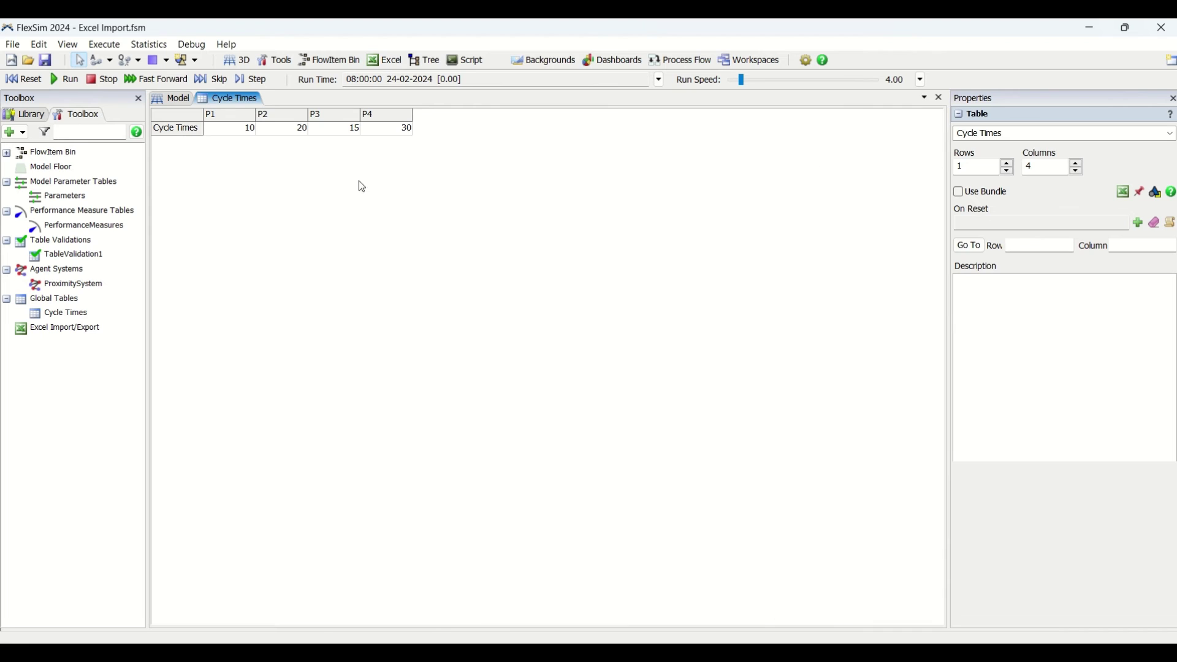
left_click_drag(232, 132, 396, 132)
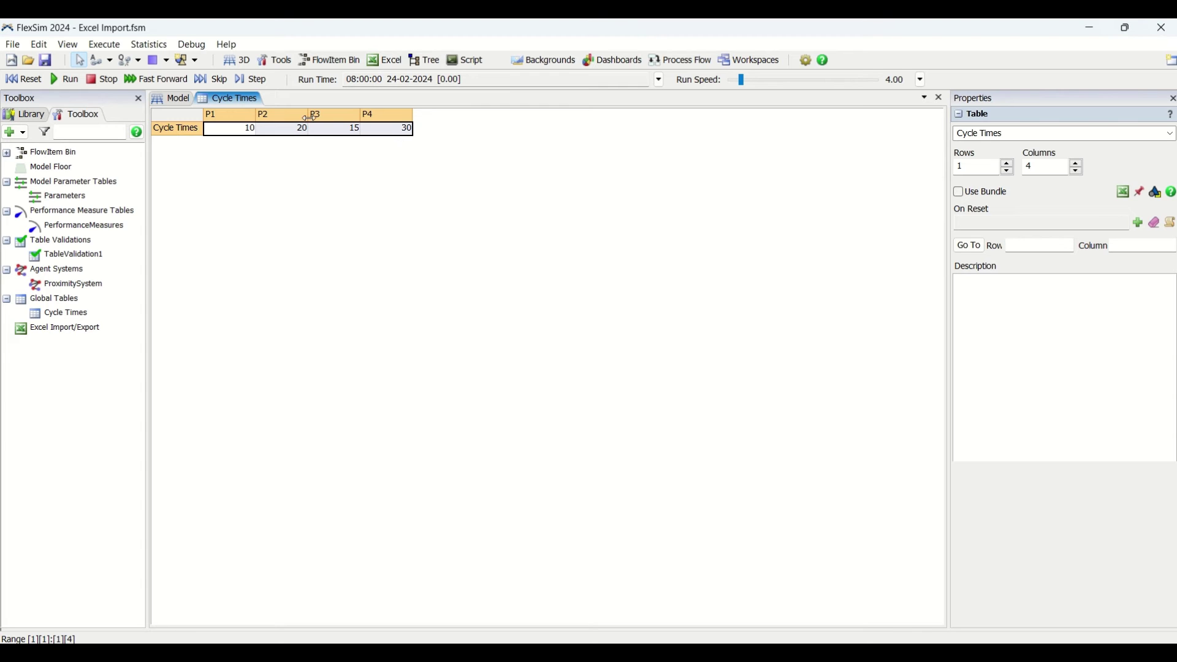
left_click(169, 99)
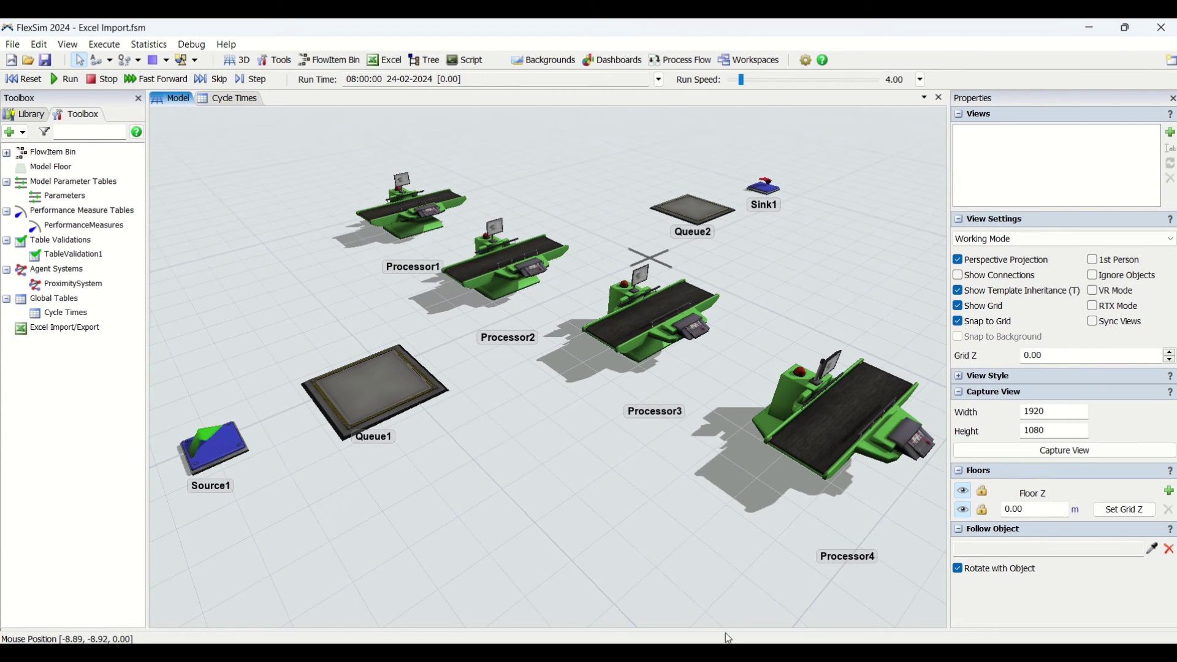
Step: In Excel, review the P1–P4 cycle times in cells B2 to E2
key("alt+Tab")
left_click(236, 266)
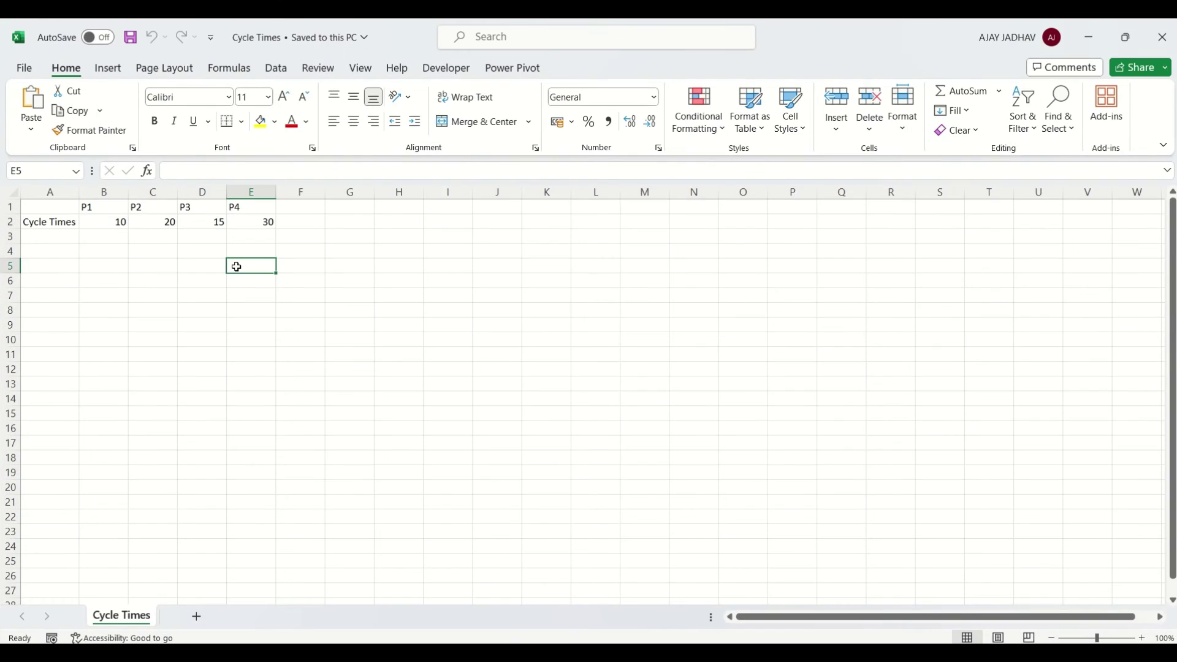
left_click(125, 238)
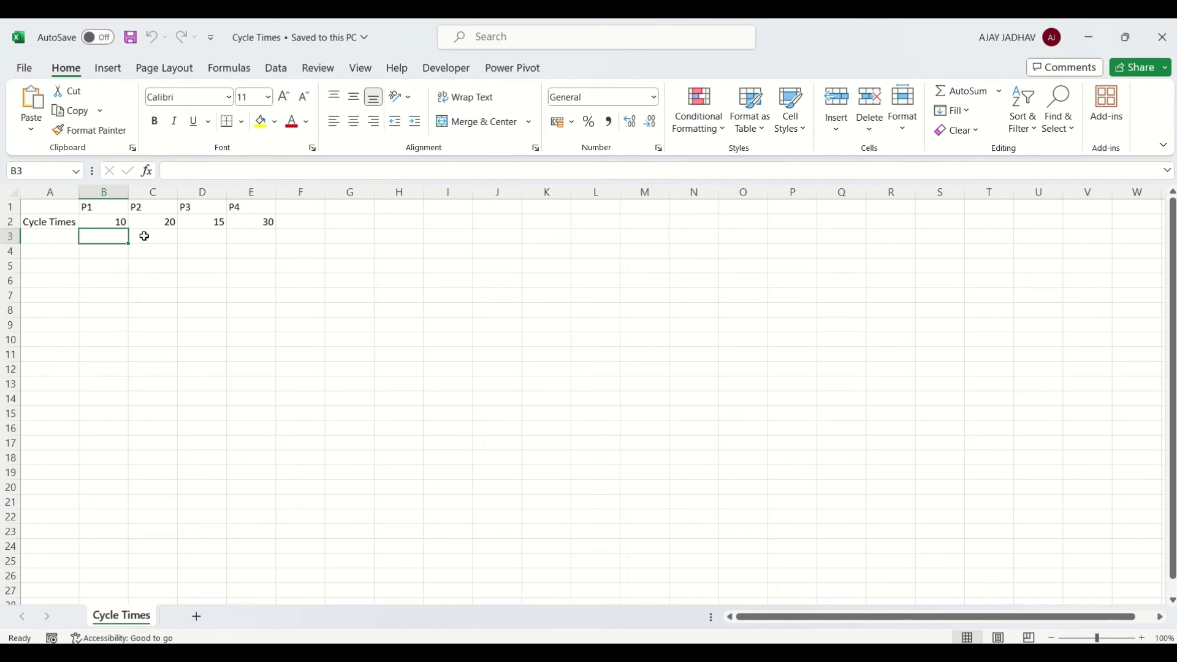
left_click(119, 222)
left_click(163, 221)
left_click(196, 220)
left_click(264, 220)
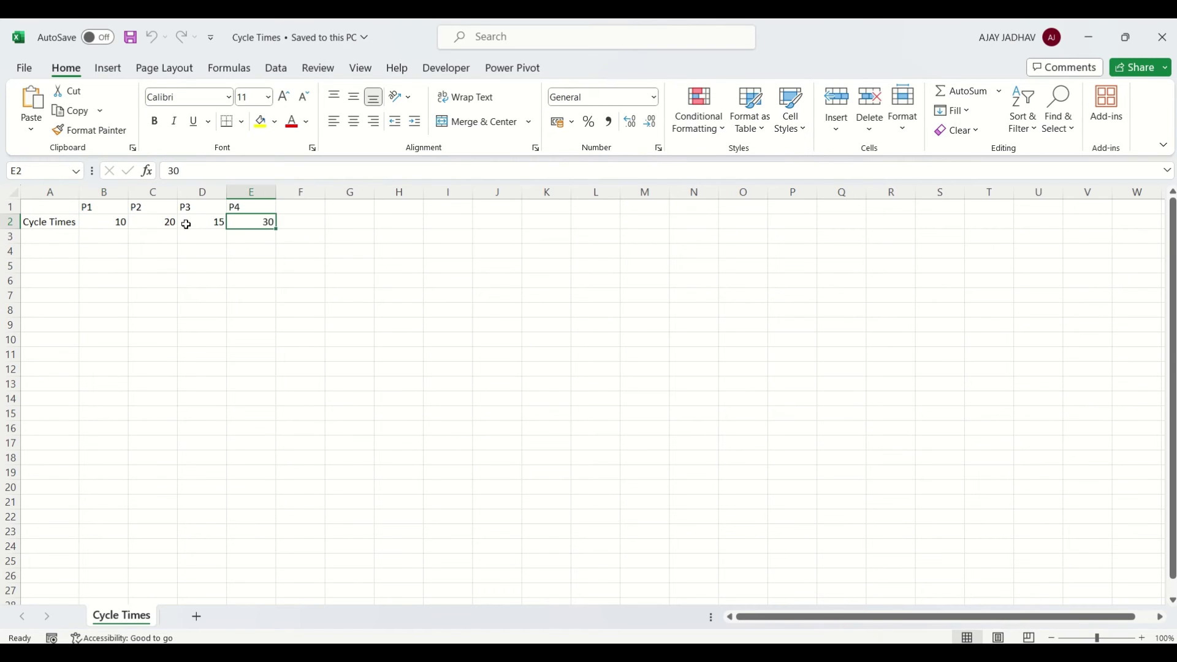
Step: Enter 30 for P2 in C2 and P3 in D2, then save the workbook
left_click(162, 222)
type("3")
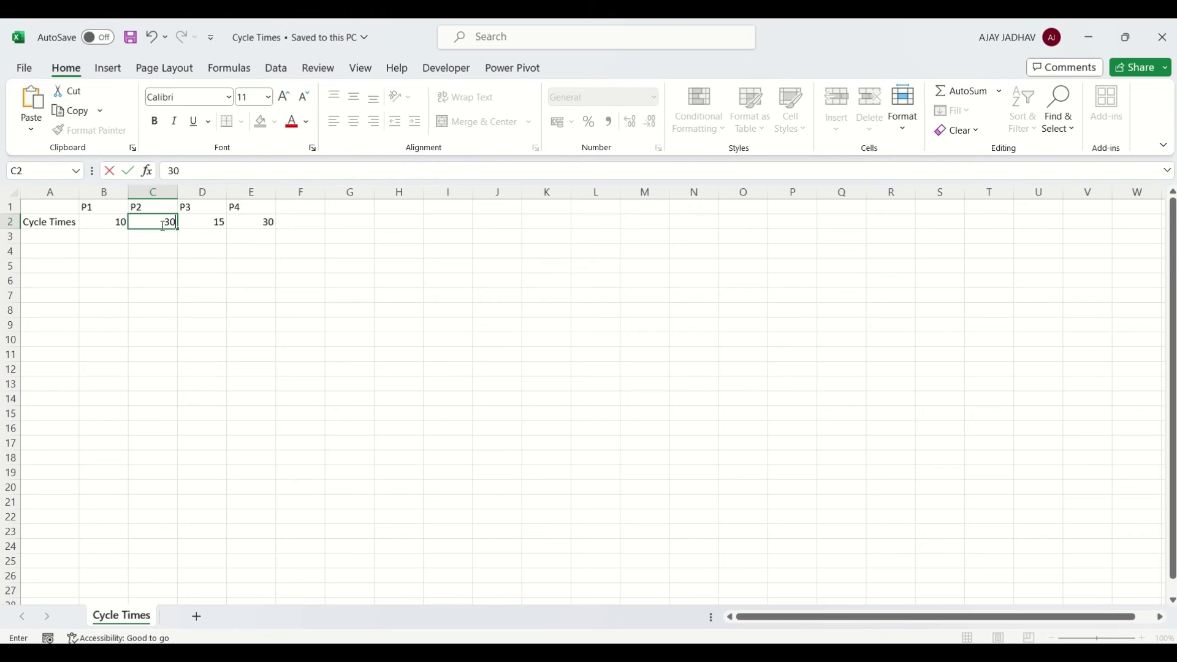
left_click(215, 222)
type("30")
left_click(291, 266)
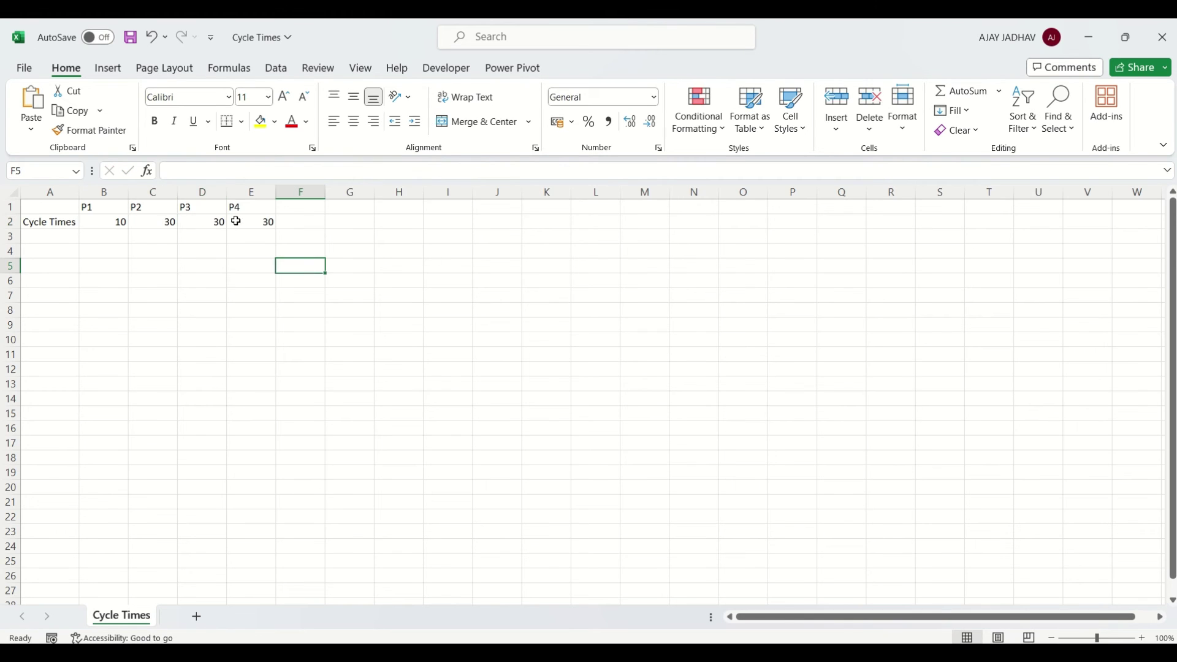
left_click(130, 36)
key("alt+Tab")
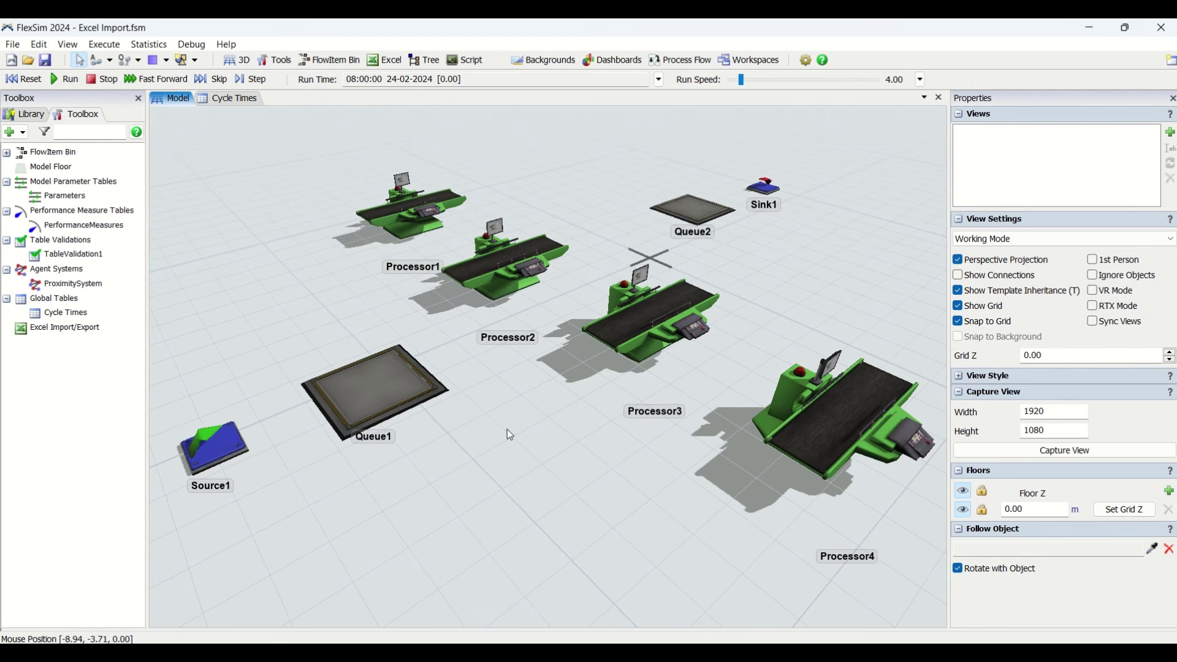
Step: Reset the model, confirm Cycle Times reads 10, 30, 30, 30 for P1–P4, and return to the 3D view
left_click(35, 81)
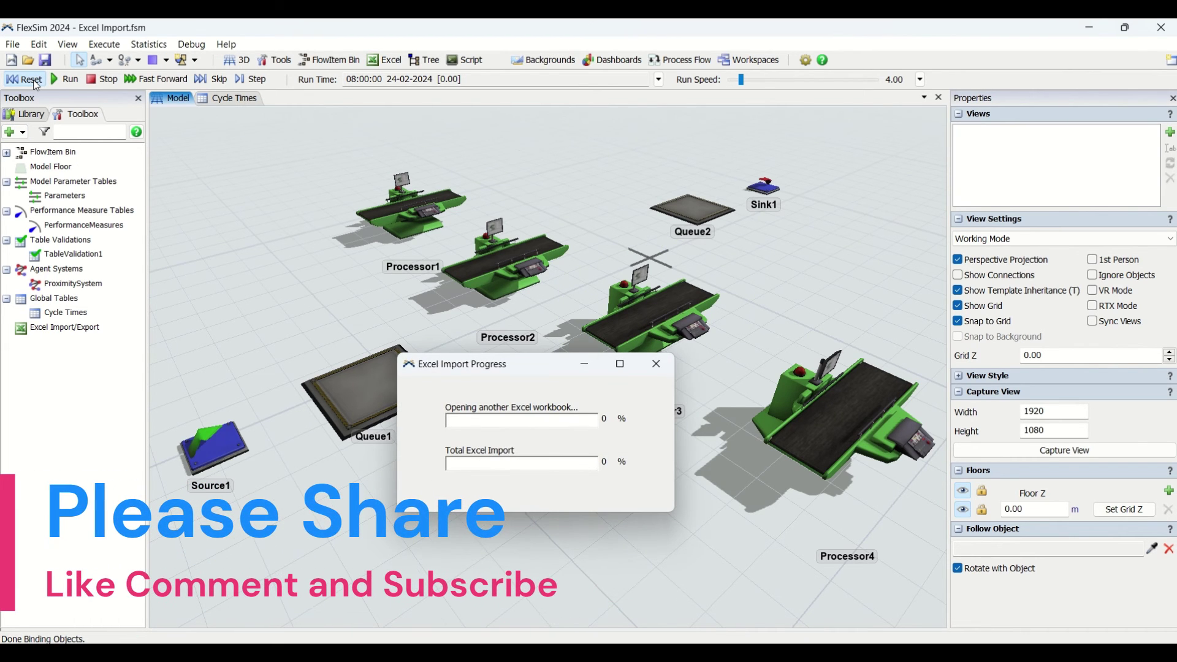
left_click(224, 98)
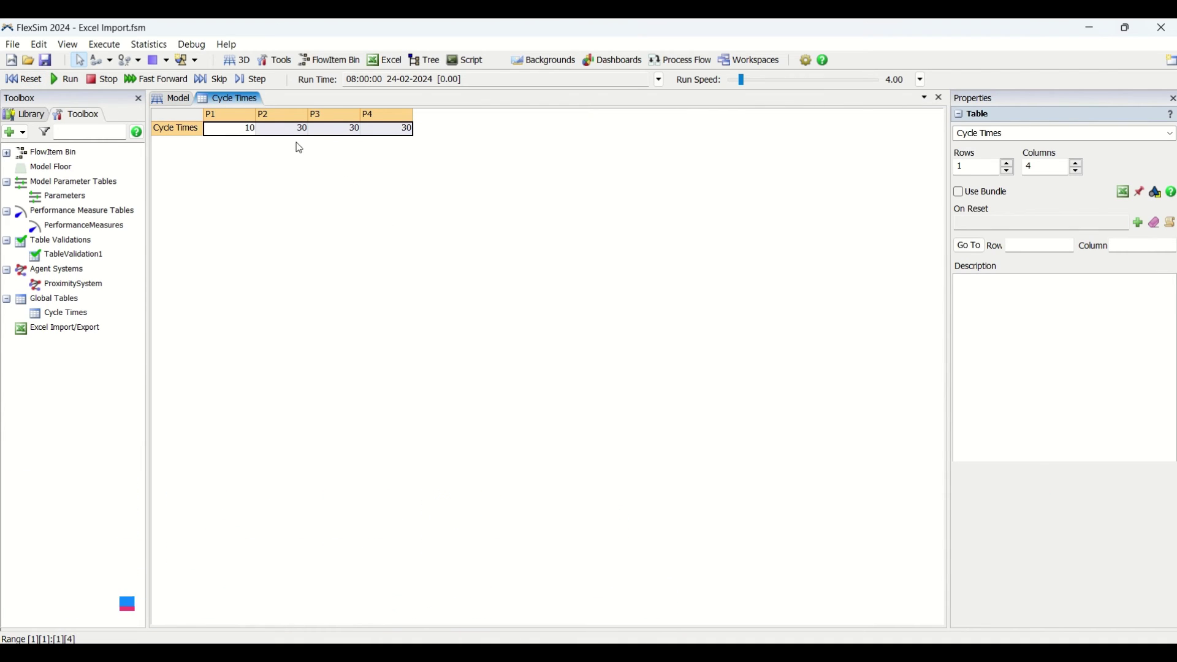
left_click(172, 100)
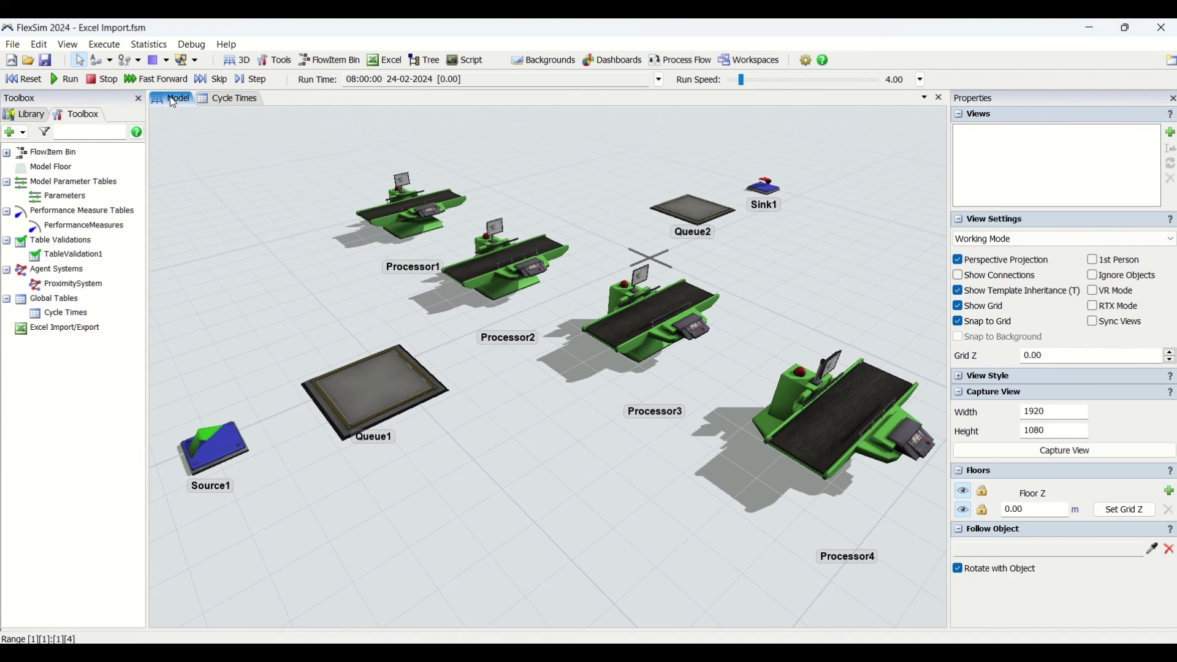
Step: Run the simulation and inspect the statistics of Processor1 through Processor4
left_click(62, 80)
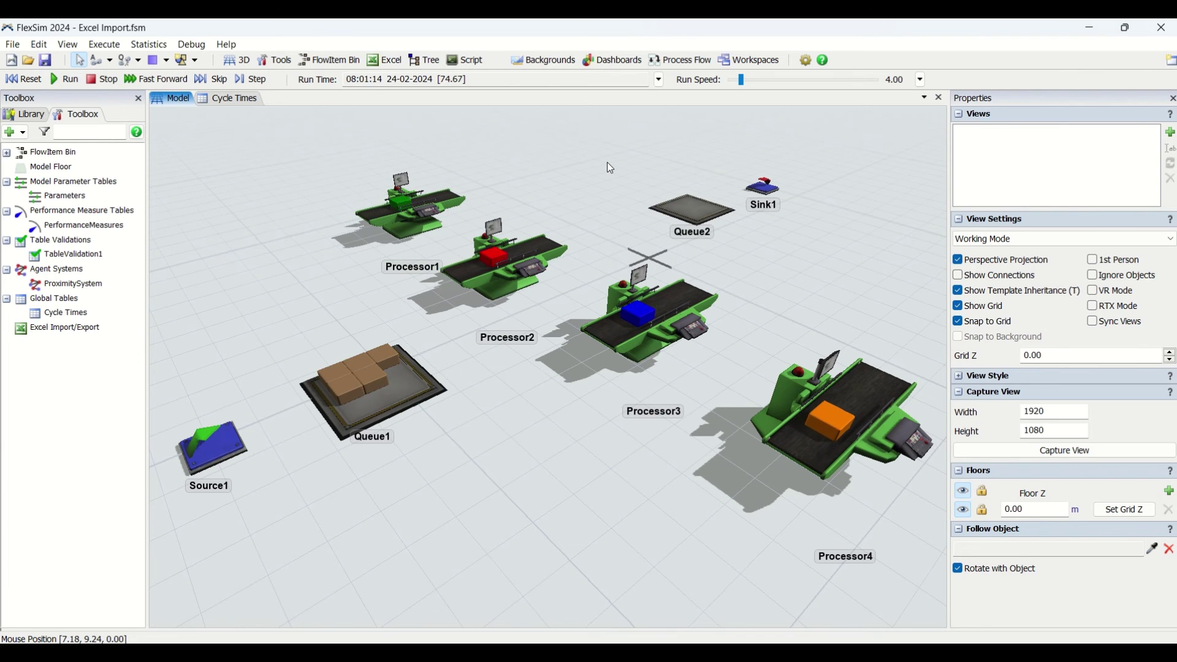
left_click(465, 272)
left_click(759, 421)
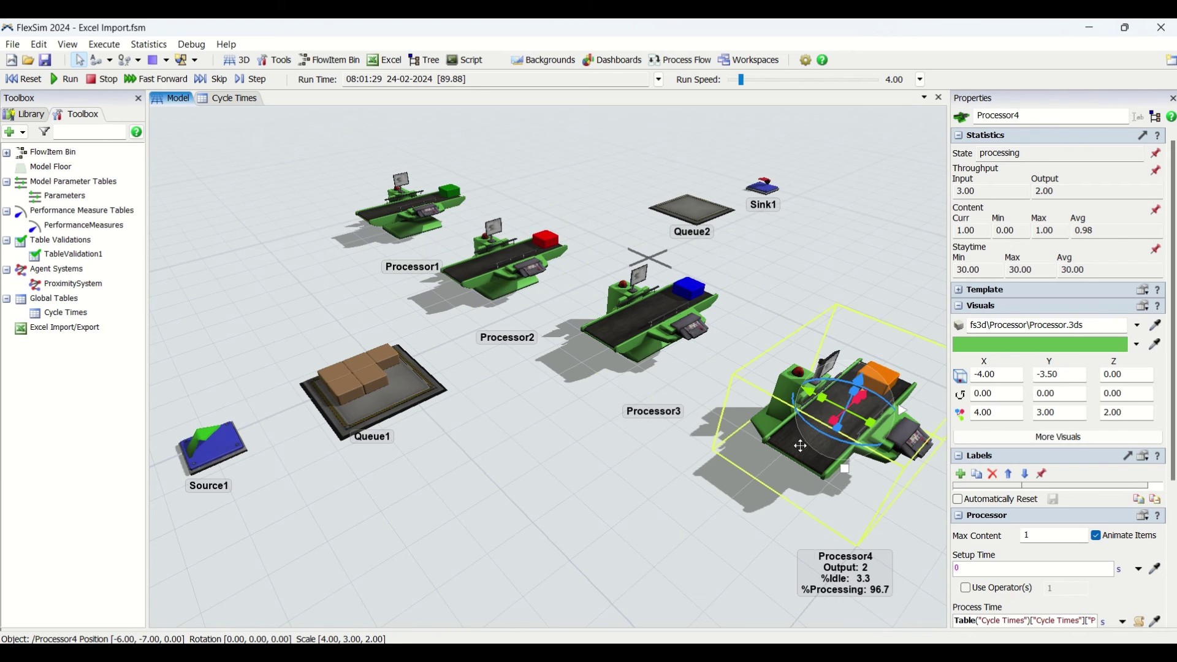
left_click(426, 222)
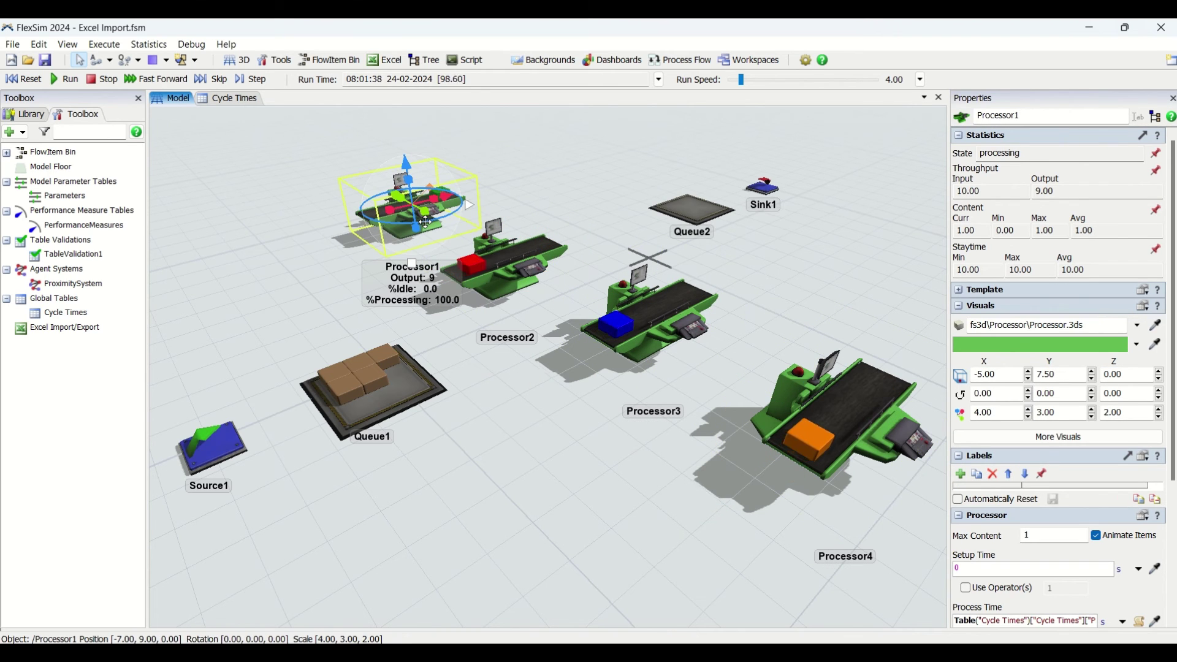
left_click(543, 293)
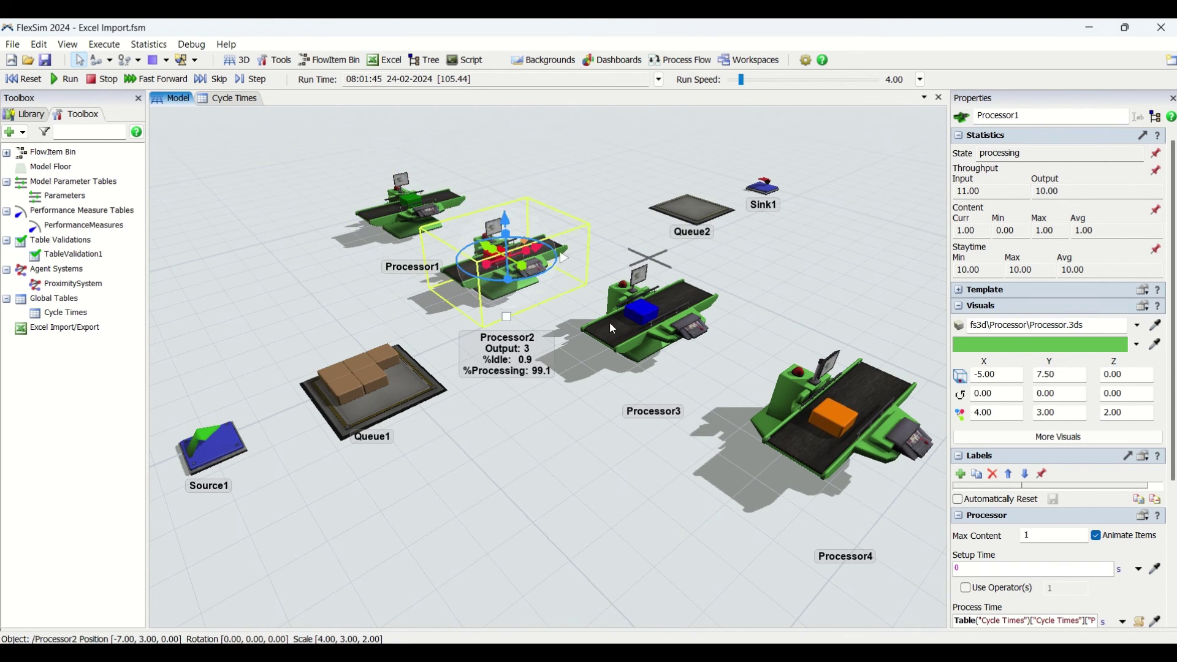
left_click(609, 322)
left_click(831, 462)
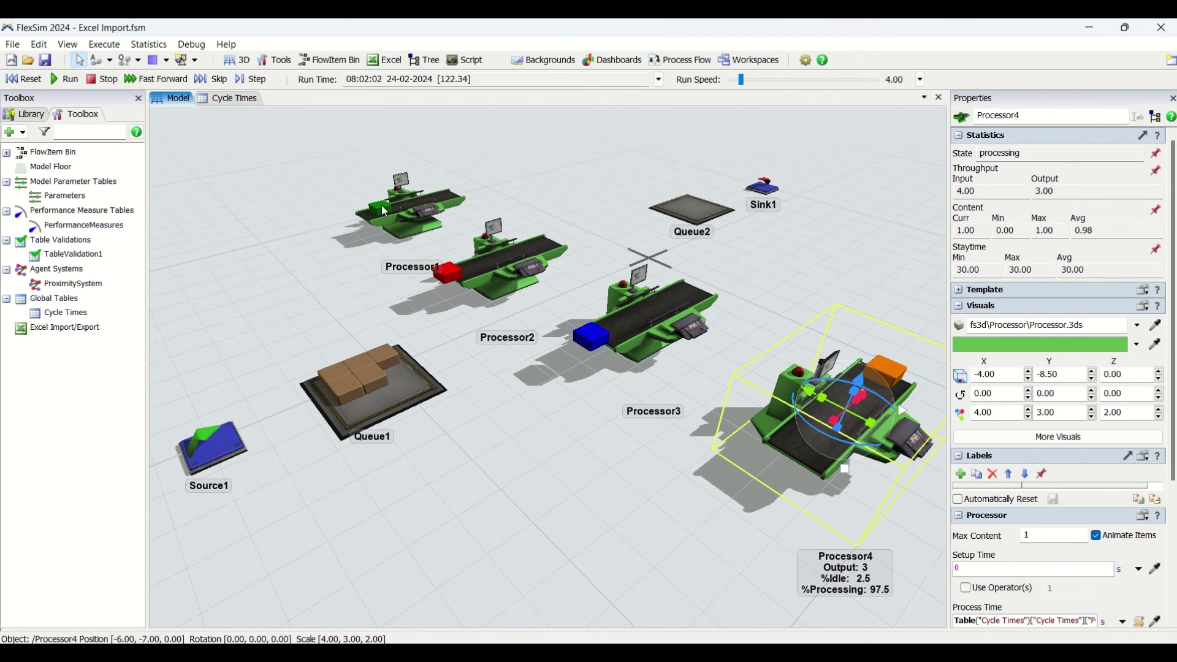
Step: Recheck the Cycle Times table, then deselect Processor4 and orbit the running model so the processors line up
left_click(230, 99)
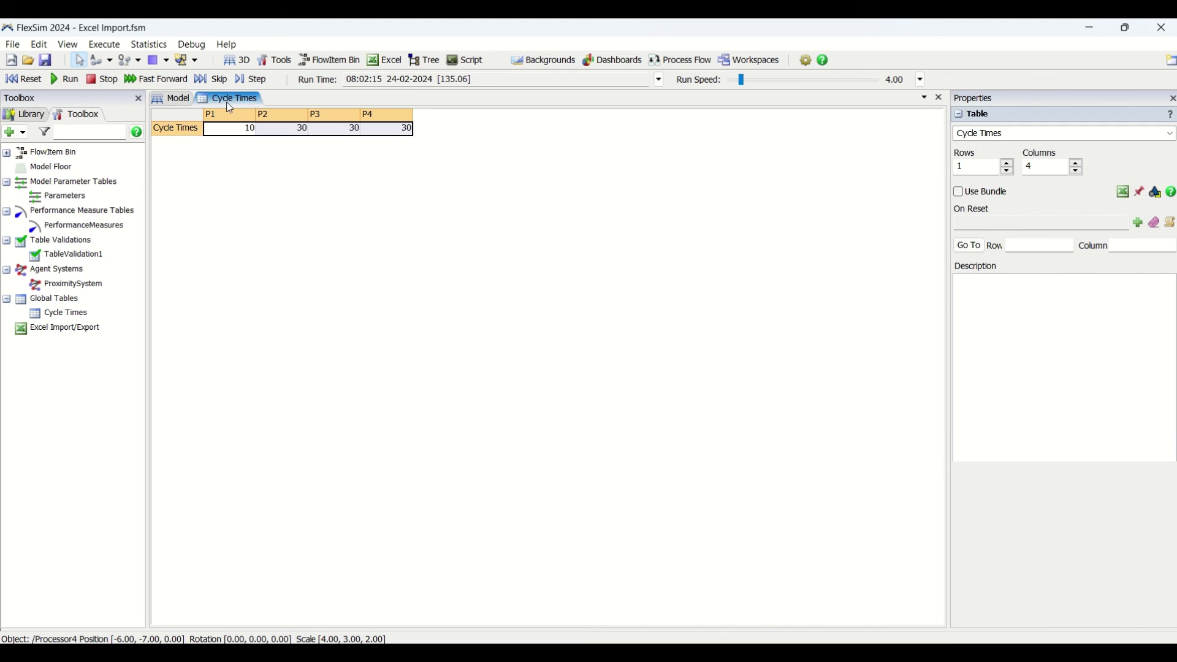
left_click(184, 99)
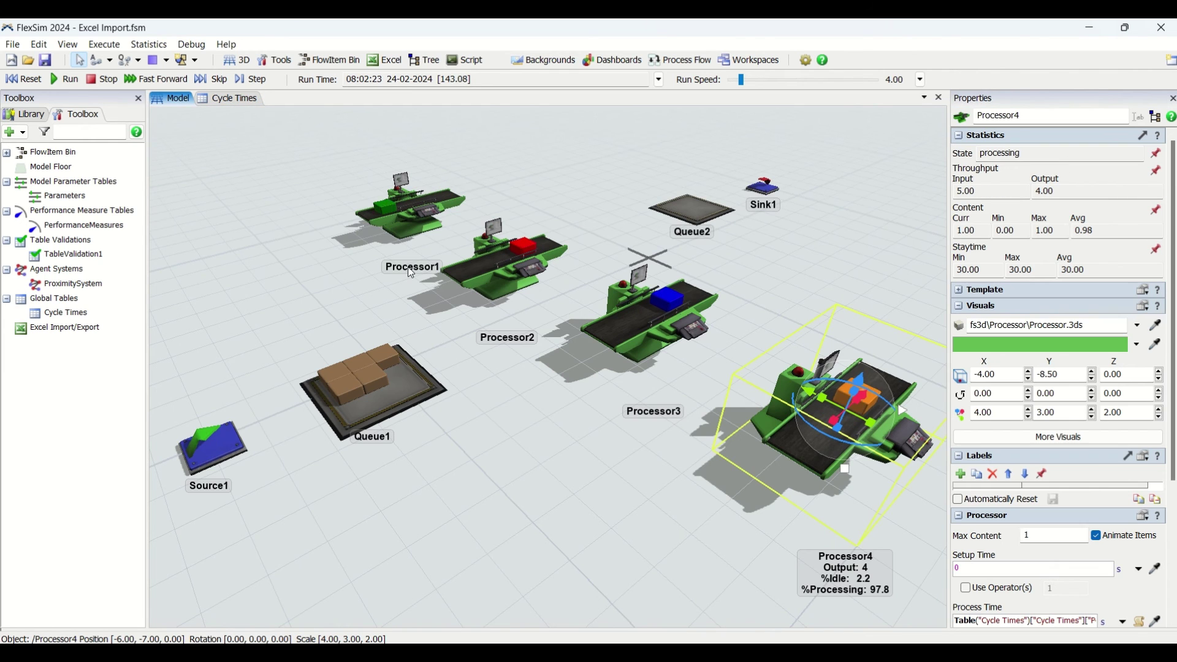
left_click(538, 361)
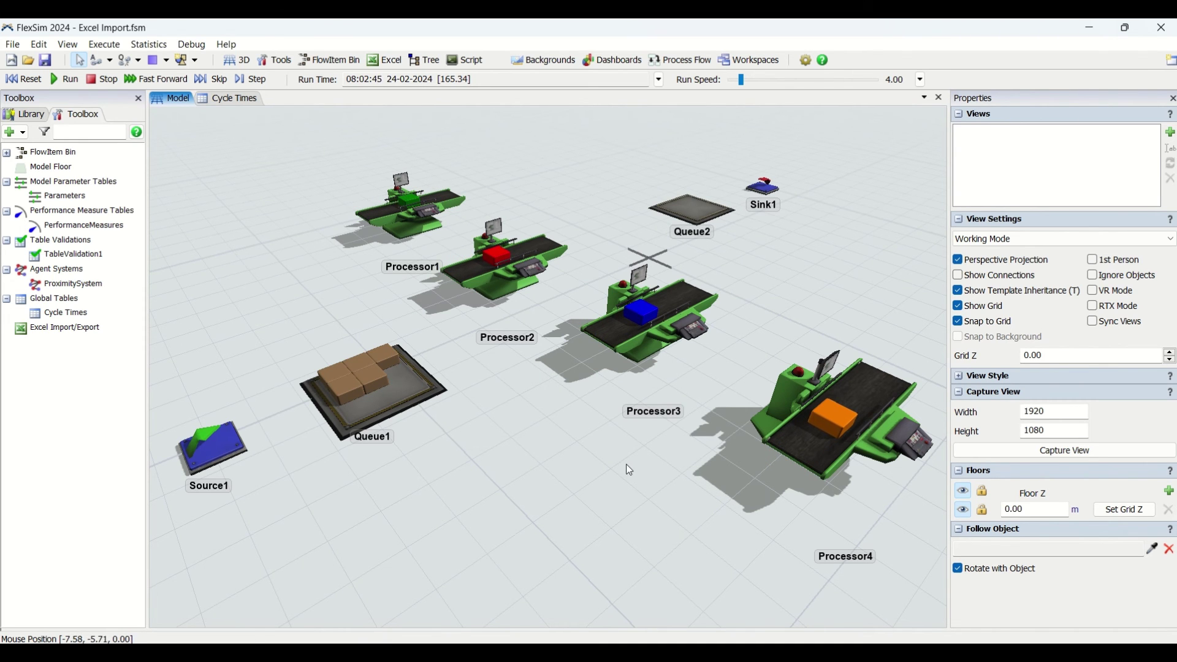
right_click_drag(627, 465, 602, 493)
scroll(503, 438, "up", 3)
scroll(509, 439, "down", 3)
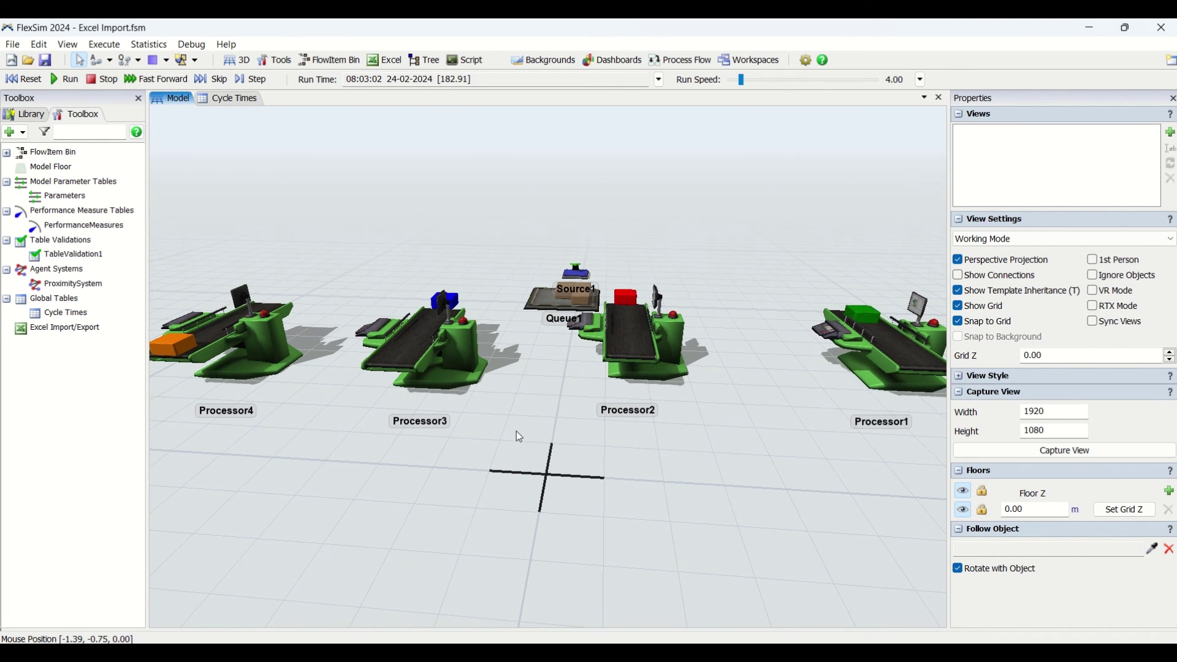